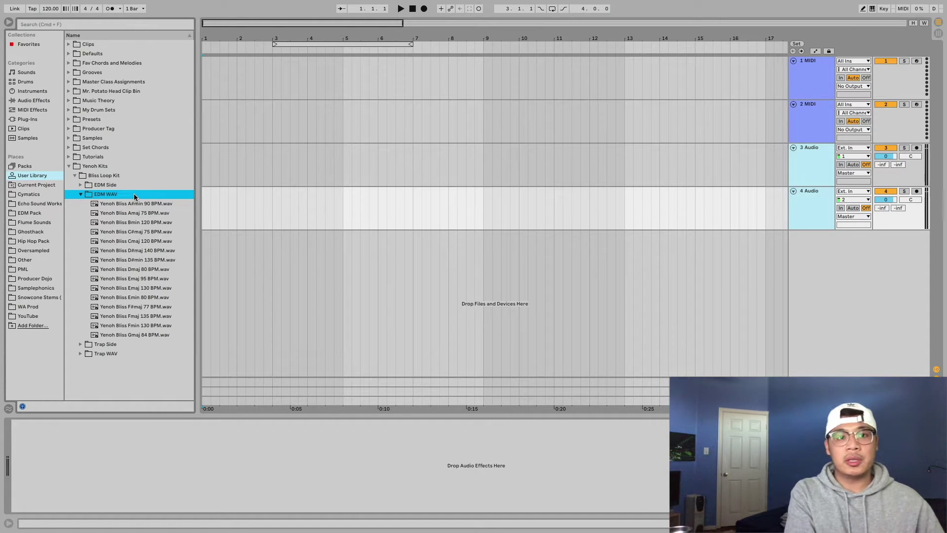
- Preview the EDM WAV loops and place Yenoh Bliss Amaj 75 BPM.wav on audio track 3 at bar 1
click(142, 204)
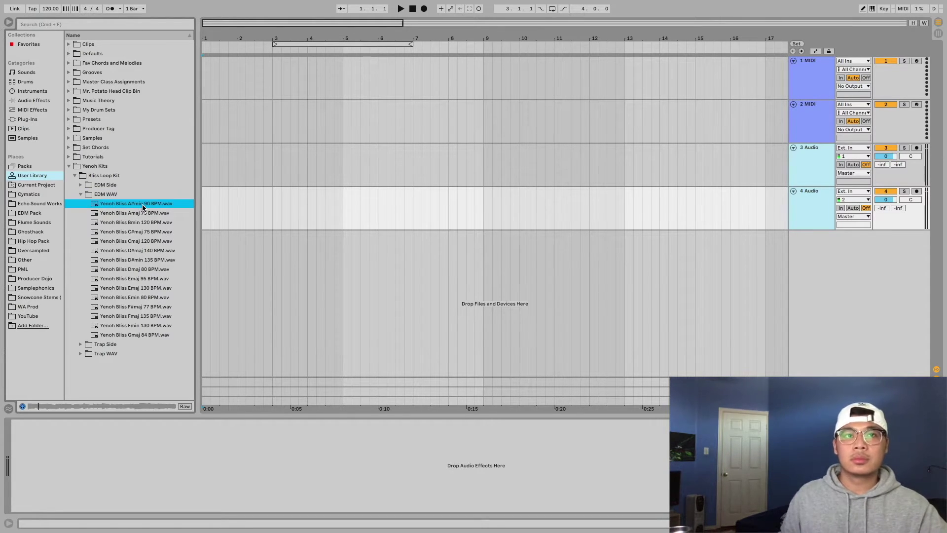
key(Down)
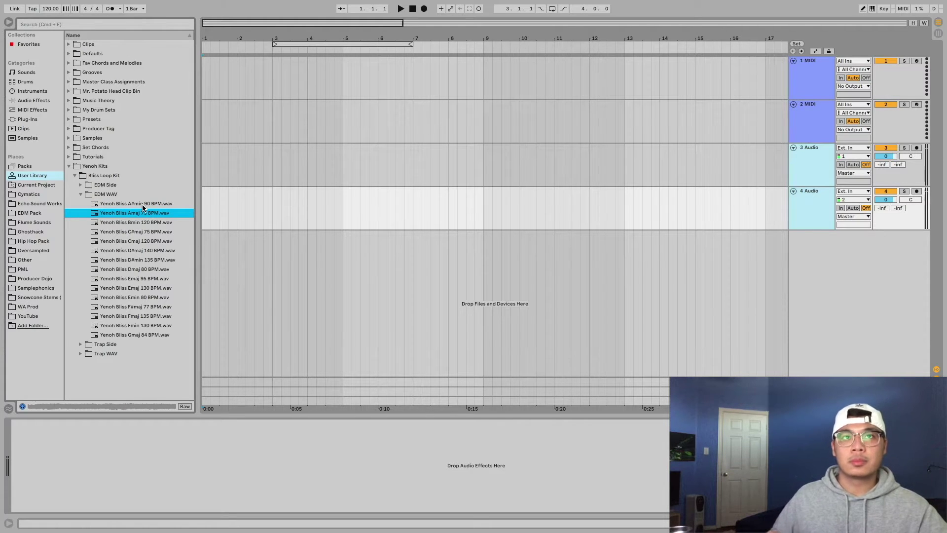
drag(138, 217, 206, 173)
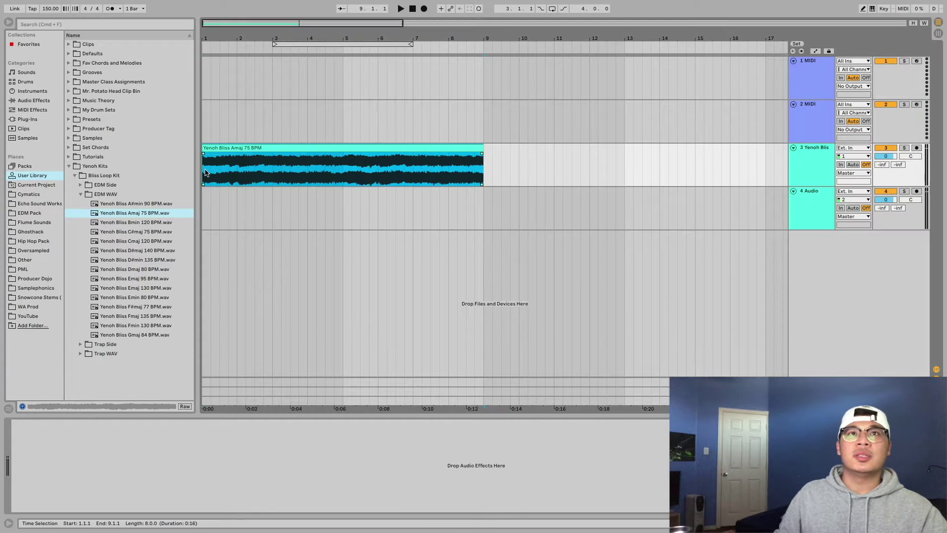
- Set the project and loop clip tempo to 75 BPM and consolidate the audio into a four-bar clip
key(super+alt+b)
key(z)
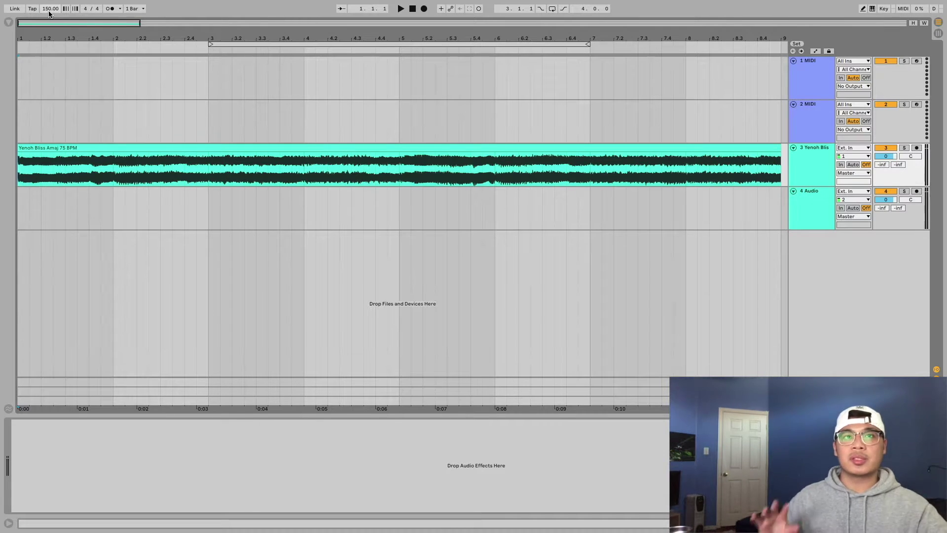
double_click(116, 148)
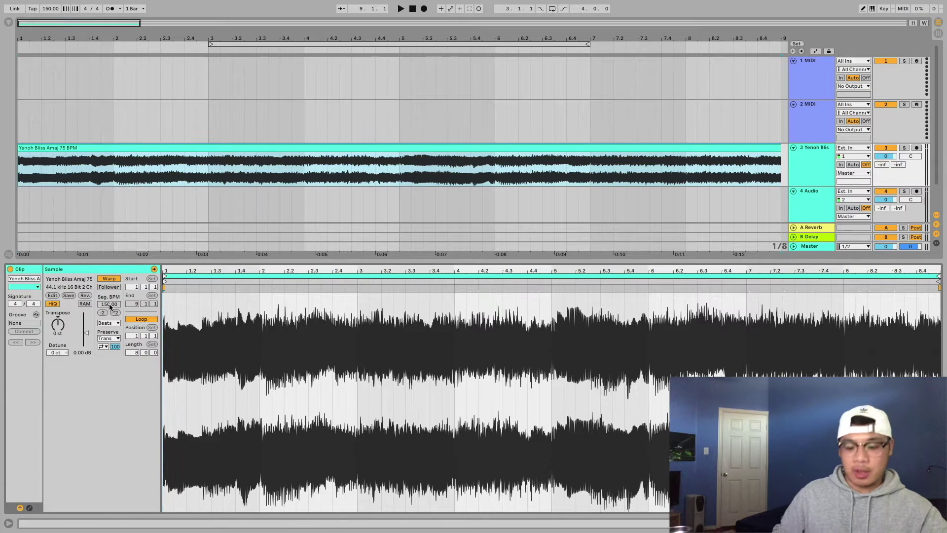
key(ctrl+j)
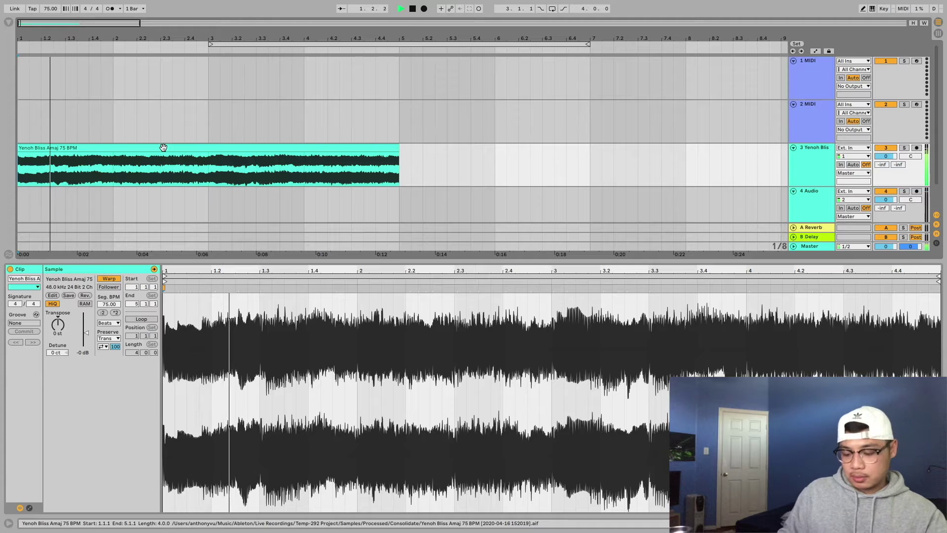
- Loop the arrangement over the four-bar audio clip and audition it
key(super+l)
click(163, 148)
key(super+l)
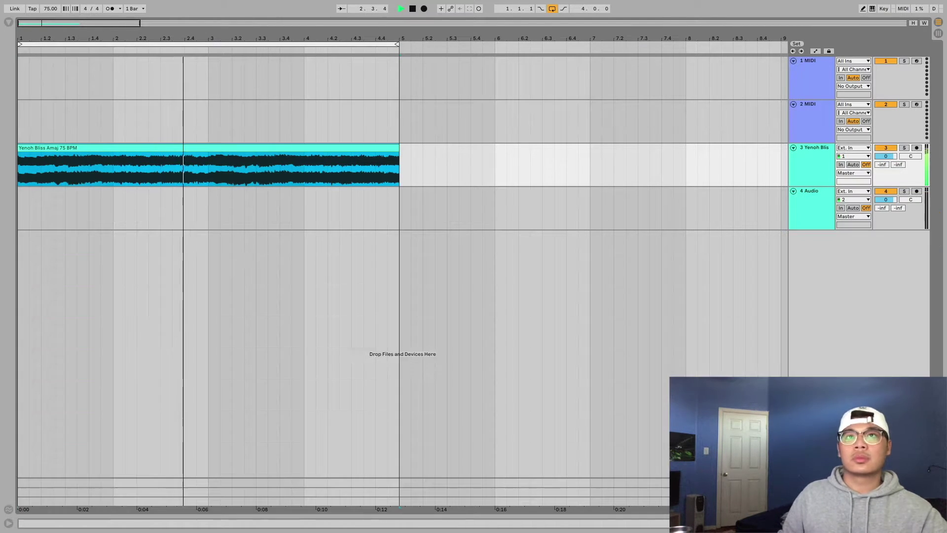
key(super+alt+l)
key(space)
click(40, 148)
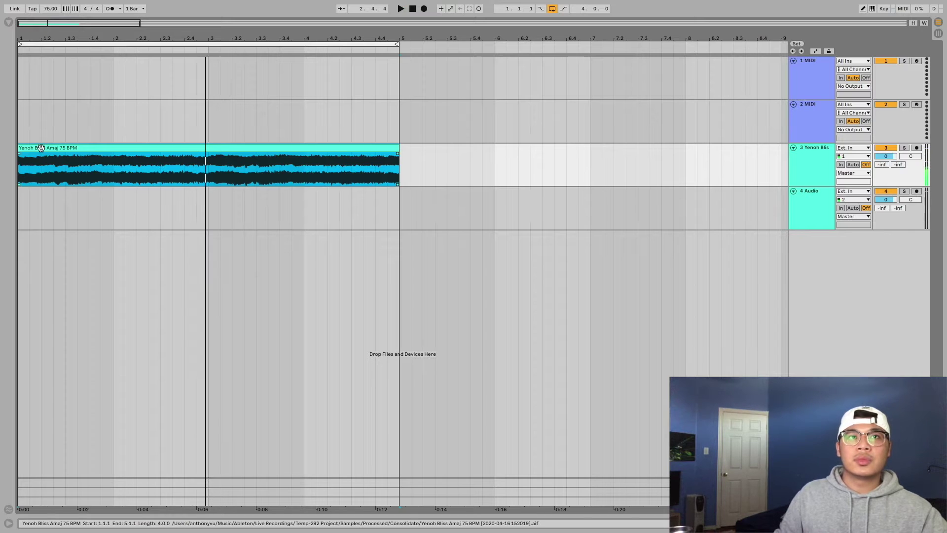
- Set the audio clip's warp mode to Complex Pro with an Envelope of 8
double_click(79, 148)
click(109, 323)
click(112, 347)
drag(109, 337, 109, 365)
text(8)
key(Return)
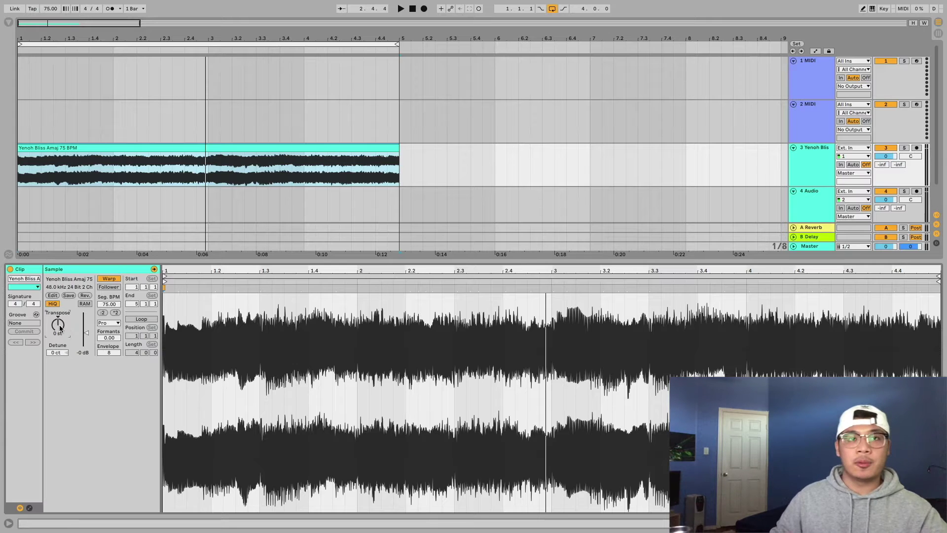
- Transpose the audio clip to -2 semitones while auditioning it
key(space)
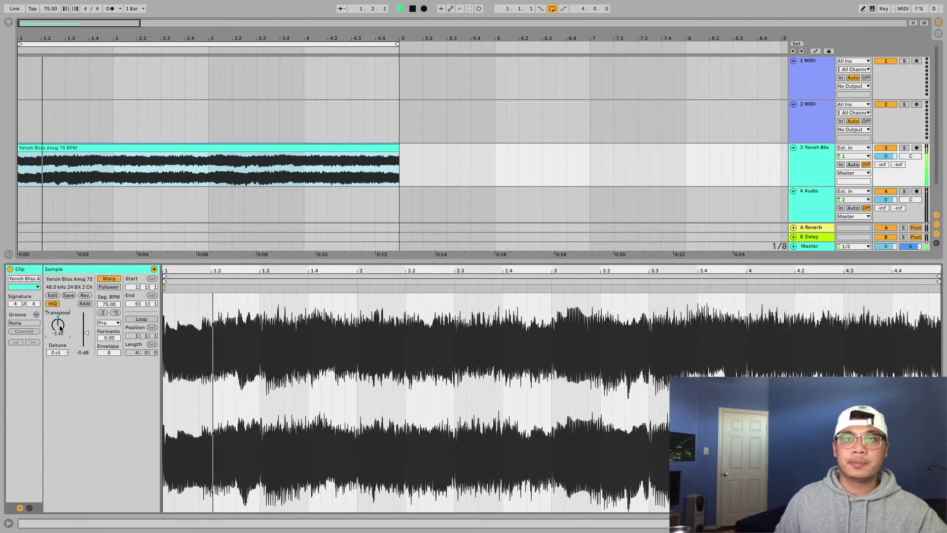
key(space)
key(Down)
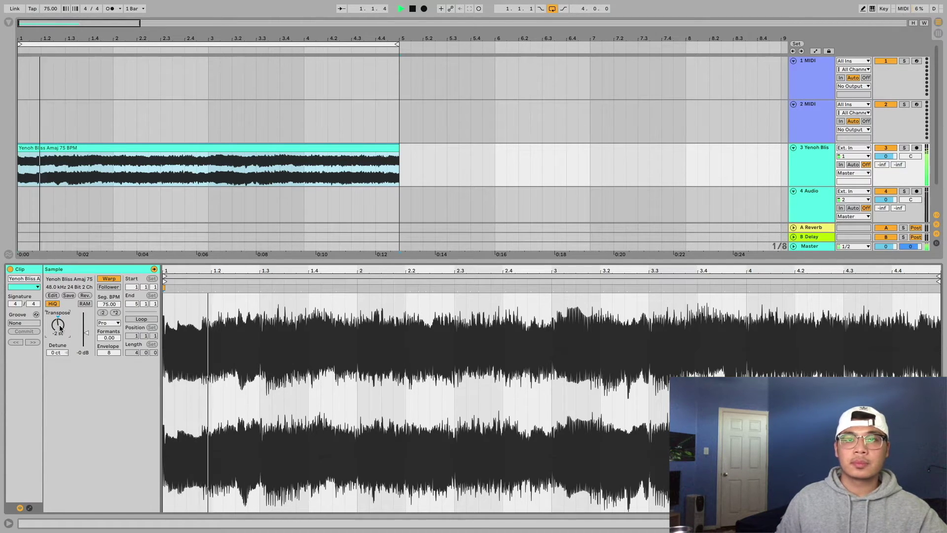
key(space)
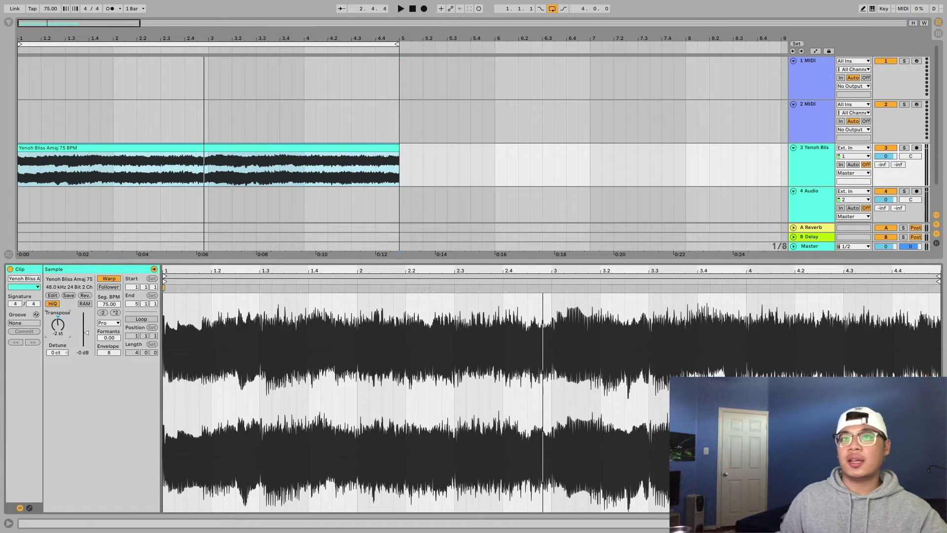
- Consolidate the transposed four-bar audio clip and add a Chorus effect to its track
click(58, 169)
key(ctrl+alt+l)
key(z)
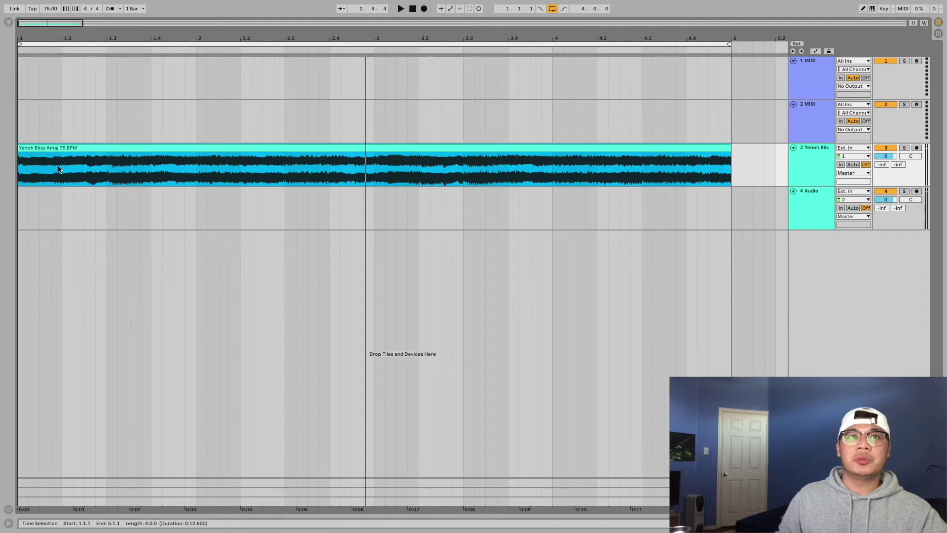
click(25, 166)
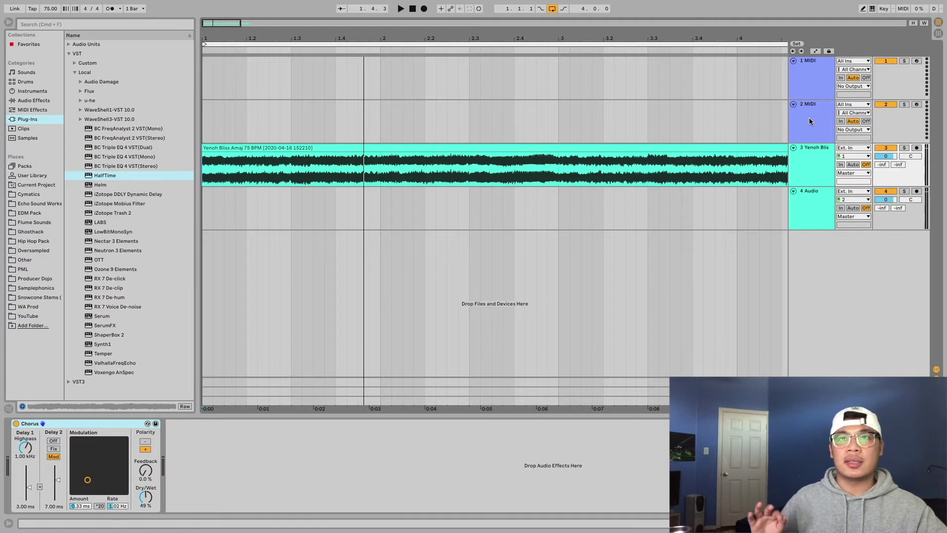
- Load a Simpler on the second MIDI track and use the consolidated loop clip as its sample
click(44, 100)
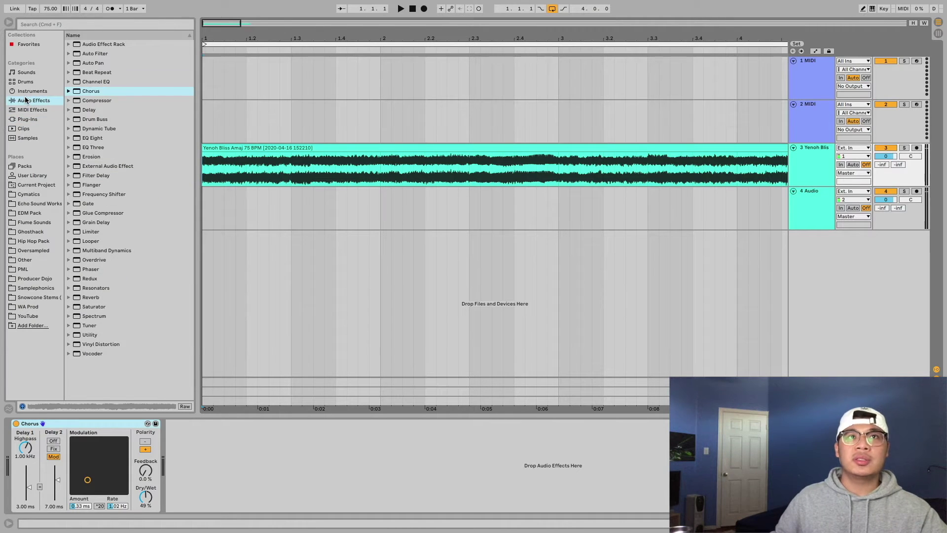
click(29, 110)
click(32, 92)
drag(86, 82, 212, 115)
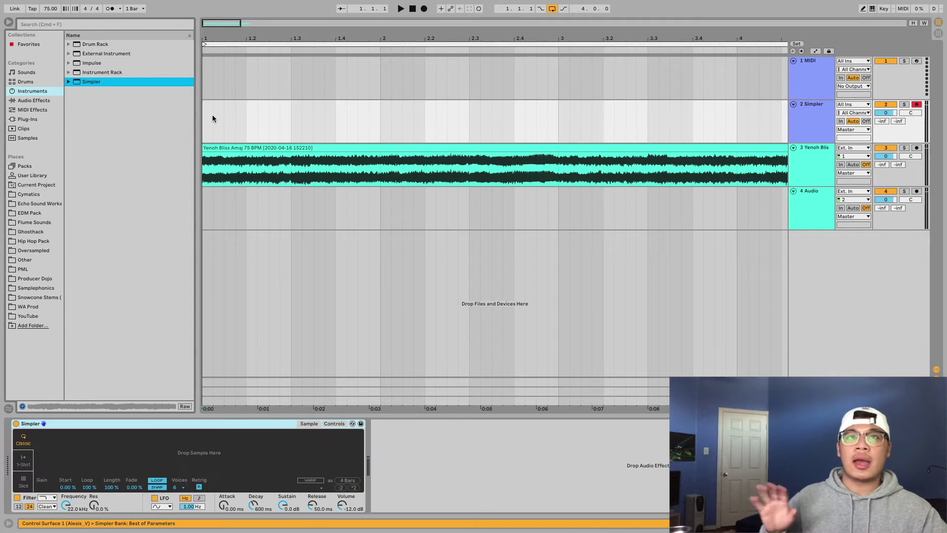
drag(271, 148, 175, 456)
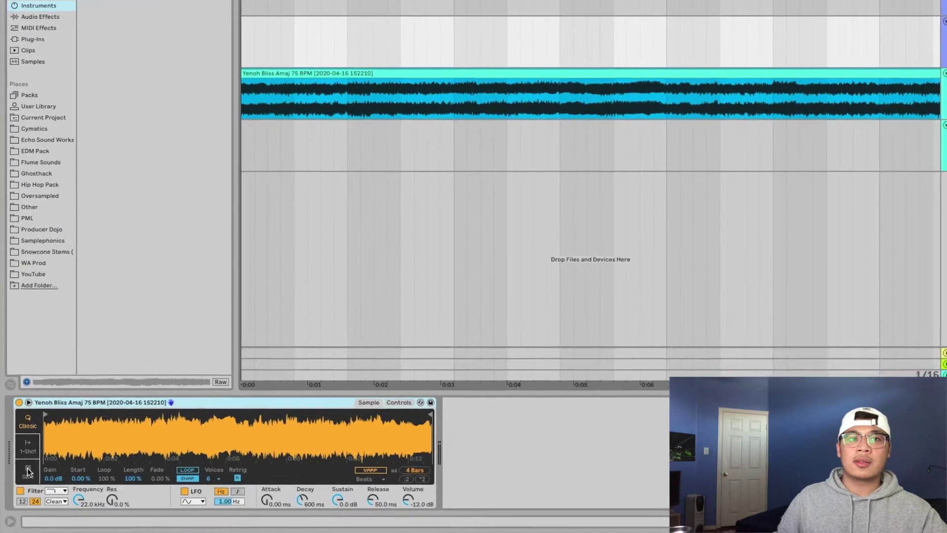
- Switch Simpler to Slice mode and remove the extra transient markers from the enlarged waveform, leaving eight slices
click(28, 471)
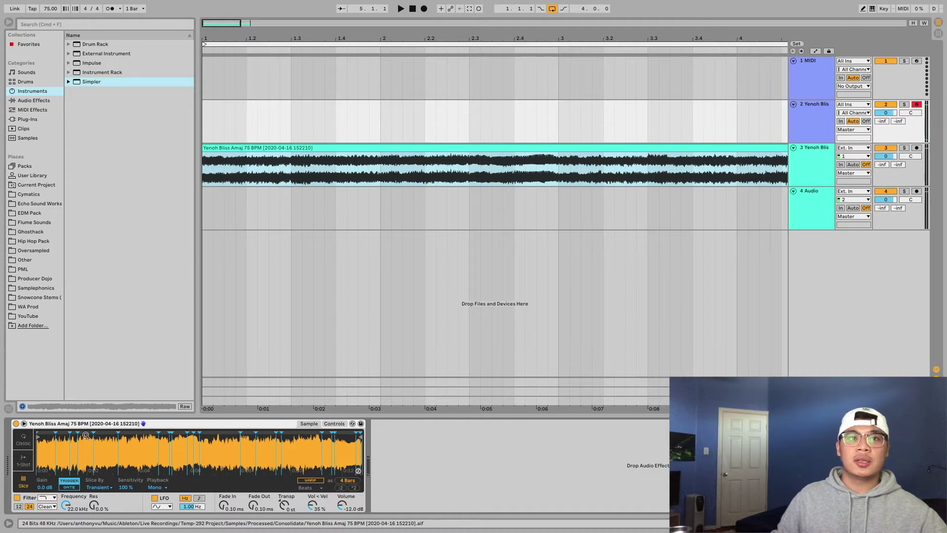
click(24, 423)
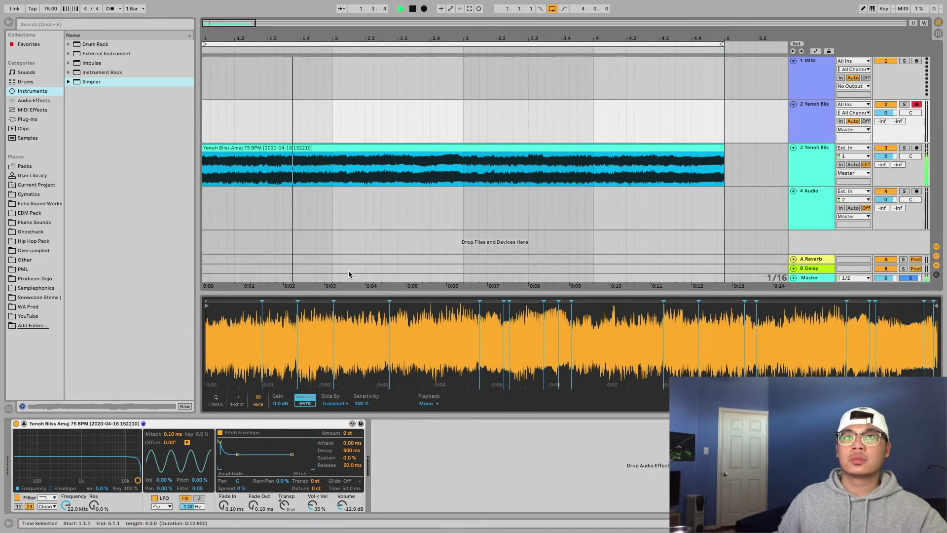
key(space)
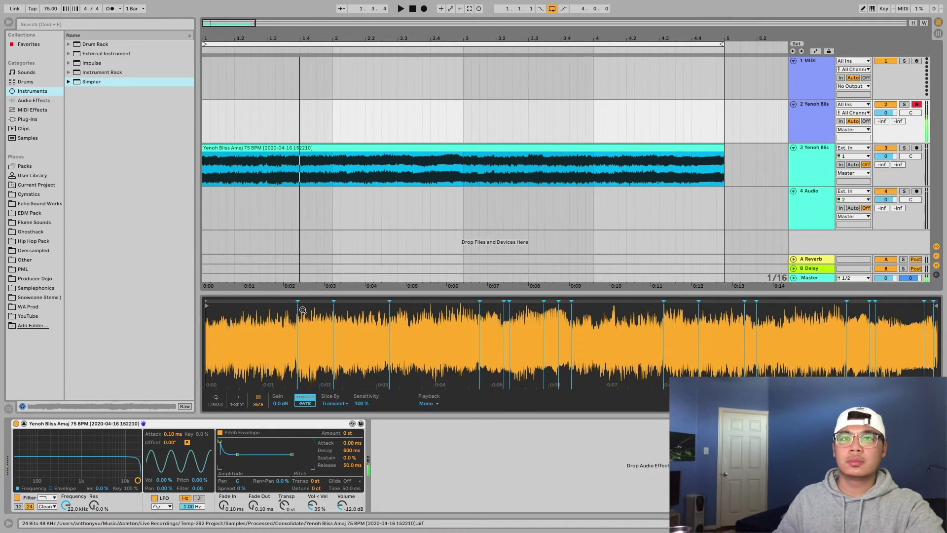
click(265, 123)
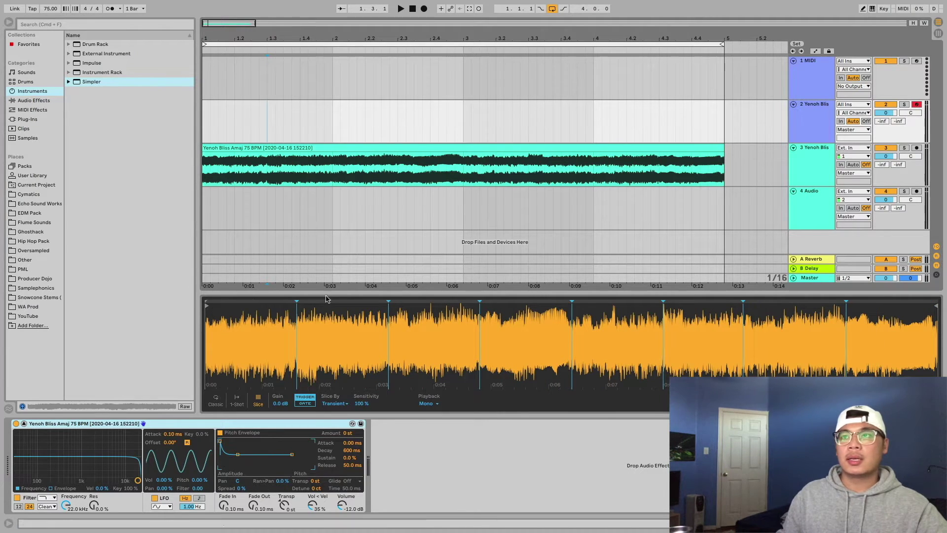
- Create an empty four-bar MIDI clip from bar 1 to bar 5 on the Simpler track
drag(722, 114, 203, 120)
key(super+shift+m)
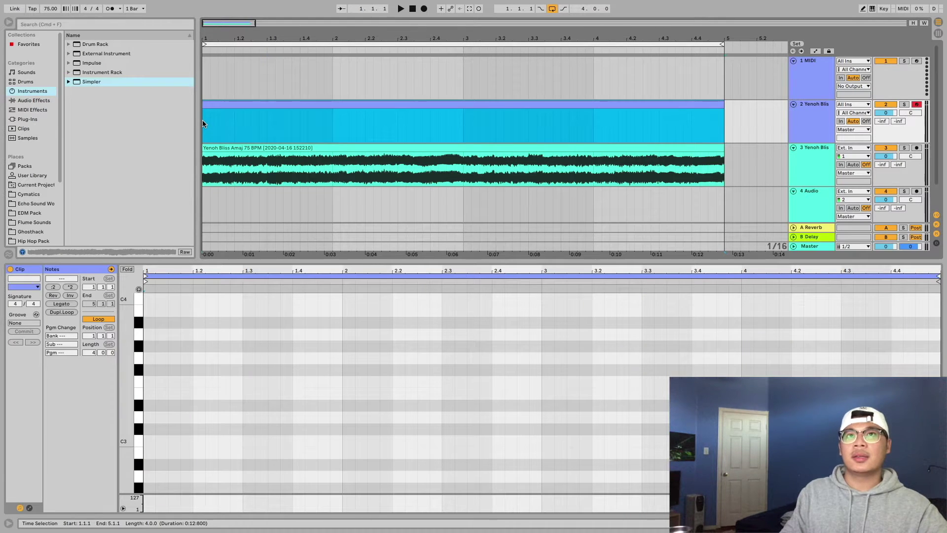
click(161, 401)
- Place the slice notes C1, C#1, D1, D#1 and E1 stacked just before bar 1 of the MIDI clip
scroll(162, 408, down, 10)
scroll(164, 403, up, 4)
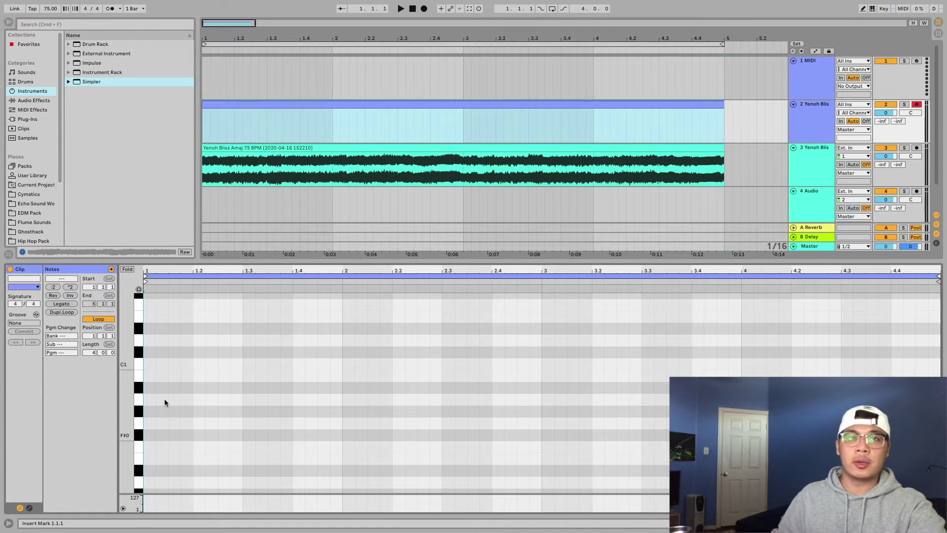
scroll(164, 398, up, 2)
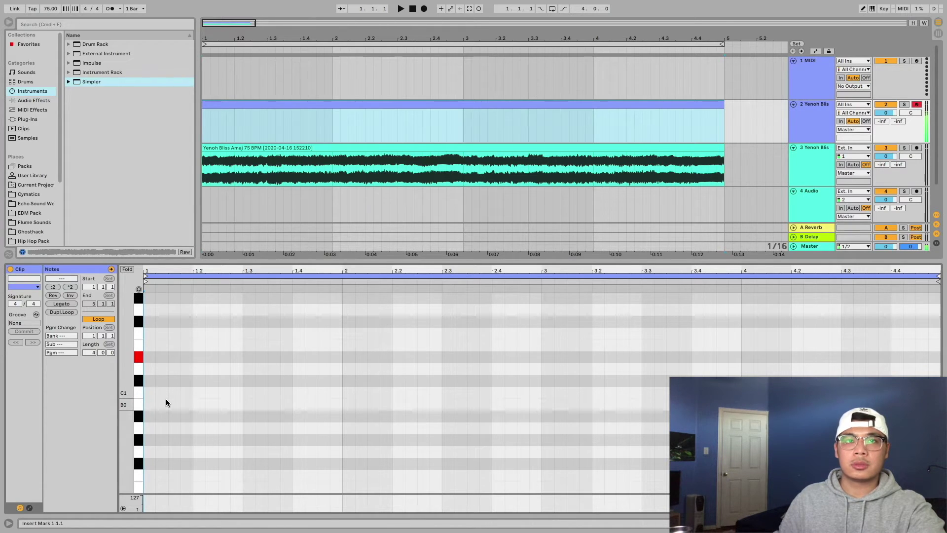
double_click(152, 390)
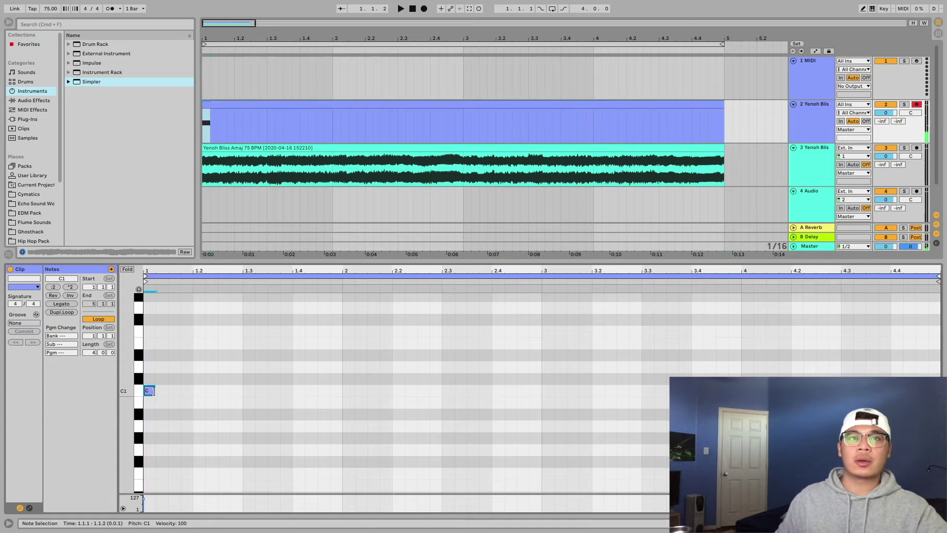
drag(153, 391, 154, 344)
scroll(138, 291, up, 2)
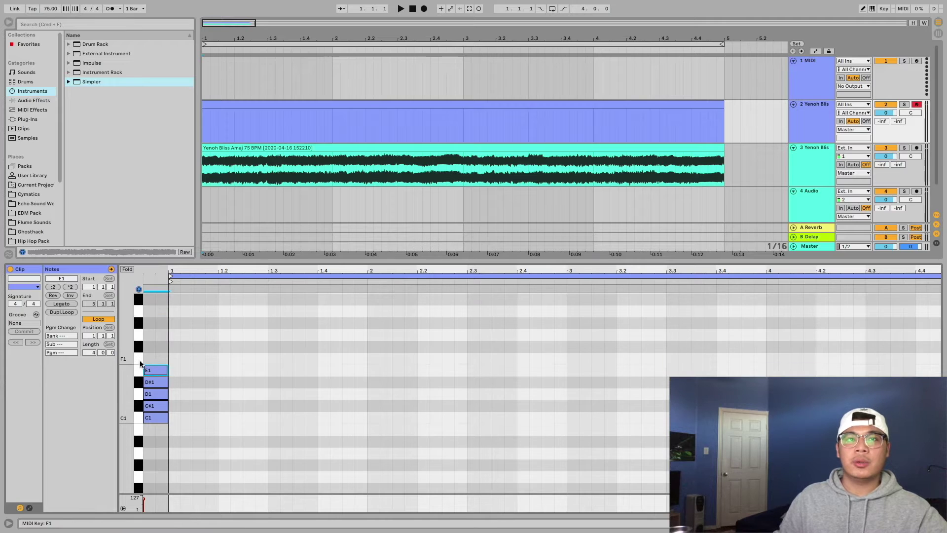
- Audition the keys above E1 and add a G1 note to the stack before bar 1
click(145, 312)
click(141, 323)
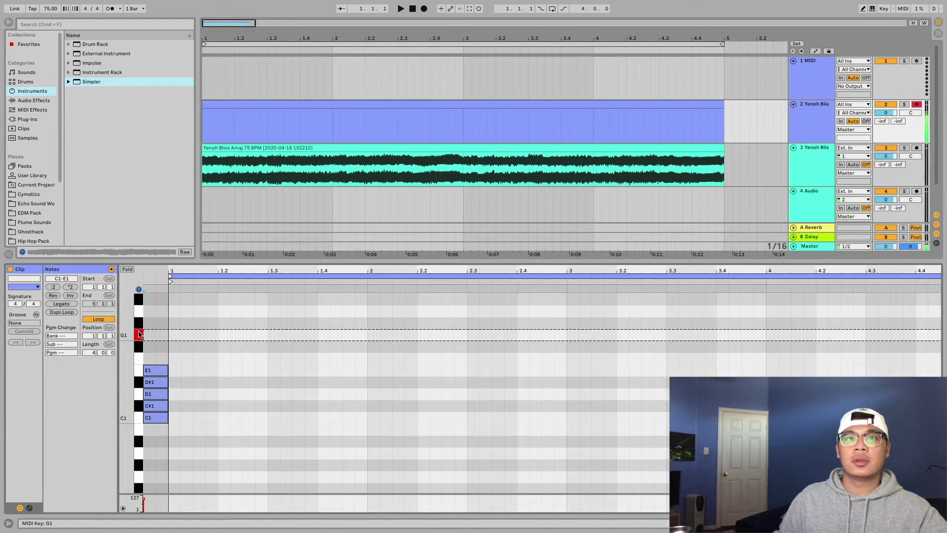
click(143, 349)
double_click(144, 335)
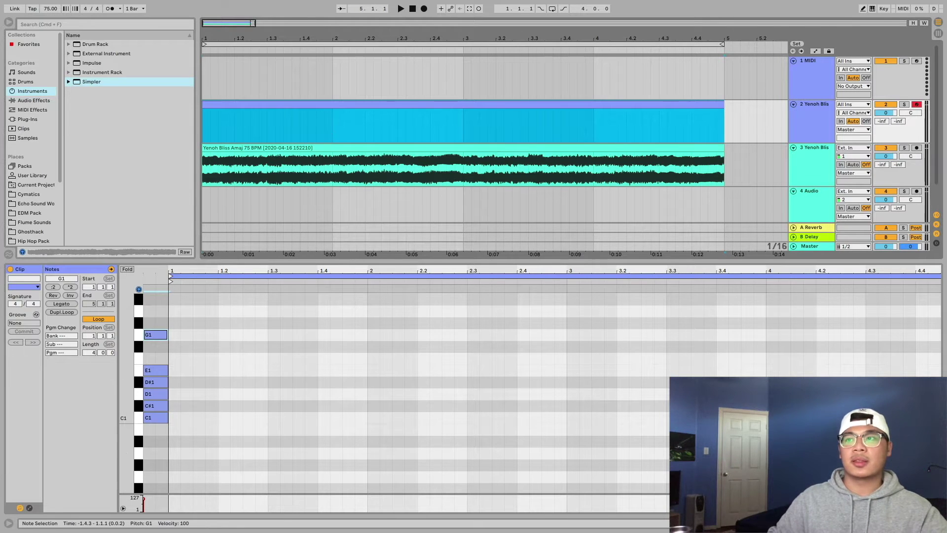
- Check the slices in Simpler and complete the note stack before bar 1 with F1 and F#1
key(shift+Tab)
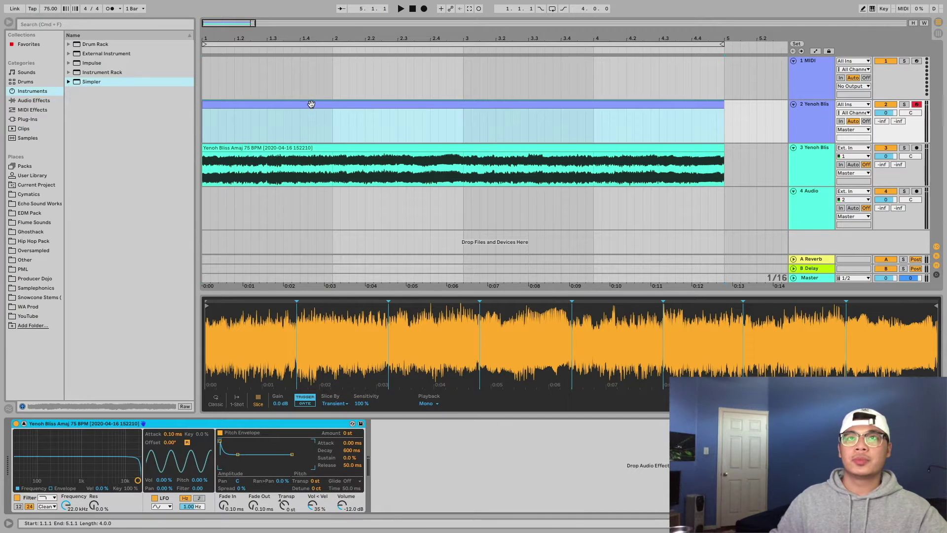
click(258, 130)
key(shift+Tab)
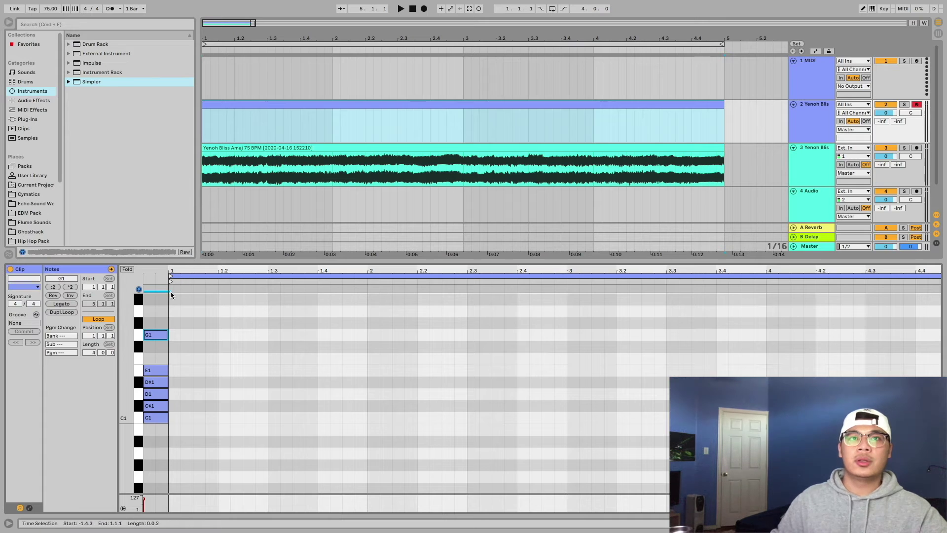
click(159, 335)
key(super+z)
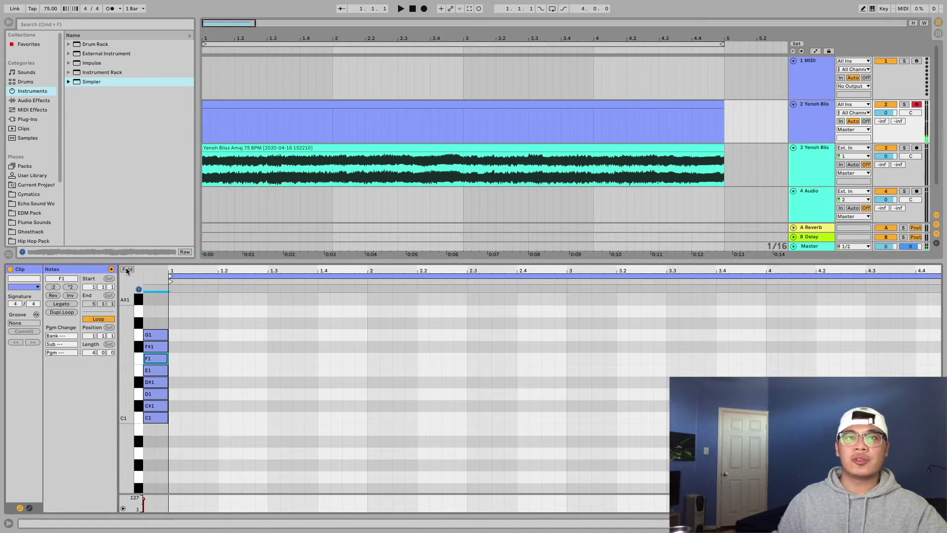
- Fold the MIDI clip's note editor to the used keys, review Simpler's slices and return to the clip's notes
click(127, 269)
click(173, 374)
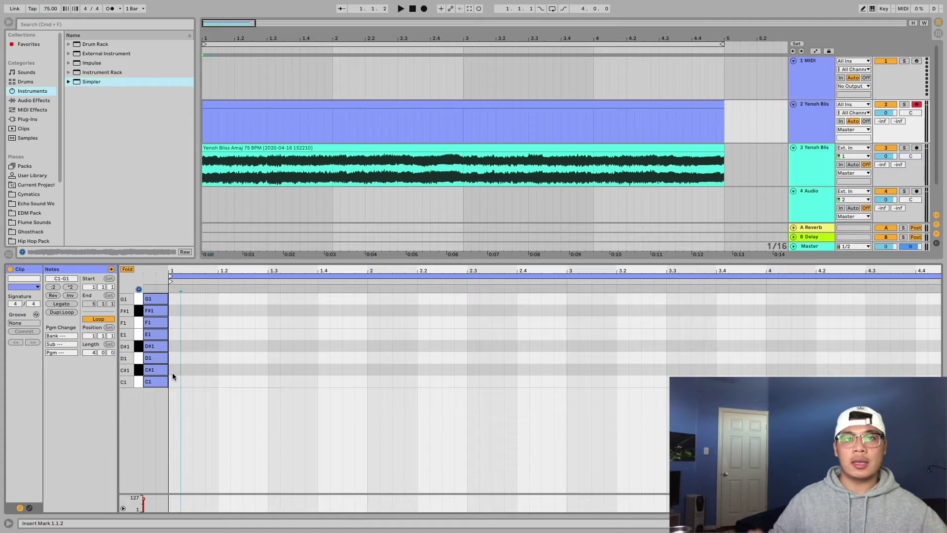
key(shift+Tab)
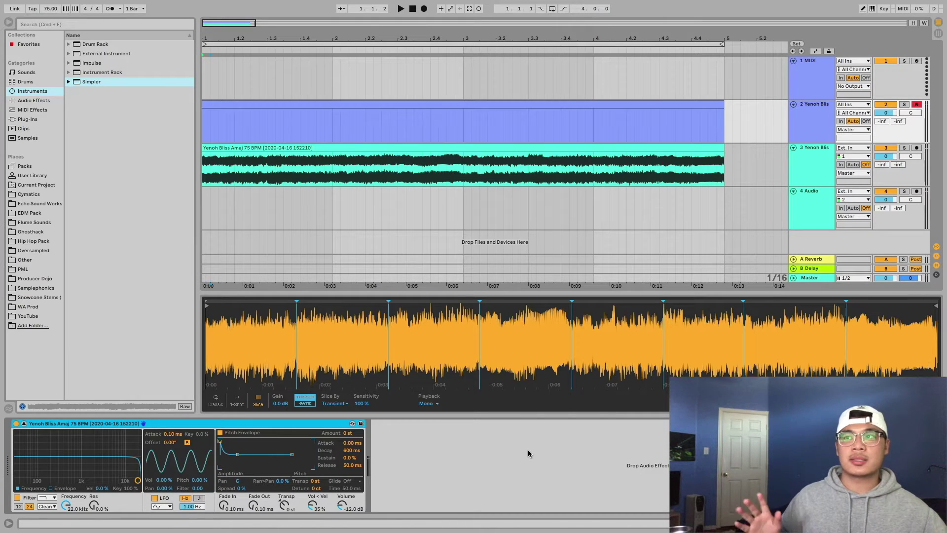
click(328, 104)
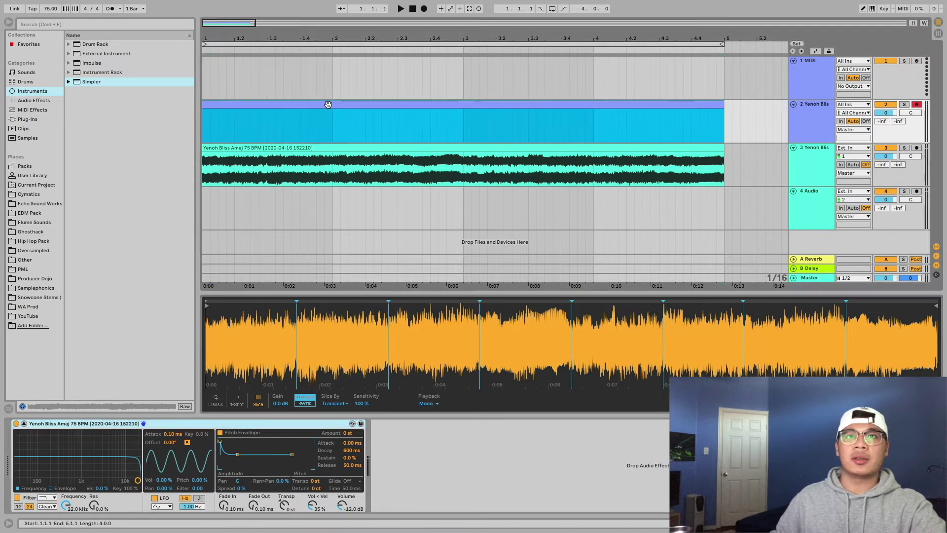
key(shift+Tab)
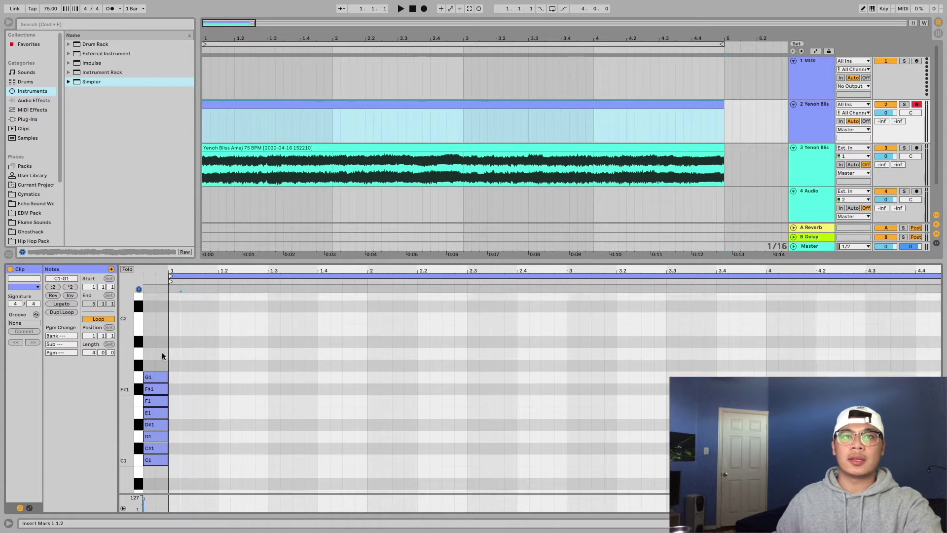
- Fold the MIDI clip's note editor so only the keys holding slice notes are shown
scroll(161, 352, up, 5)
scroll(161, 353, down, 6)
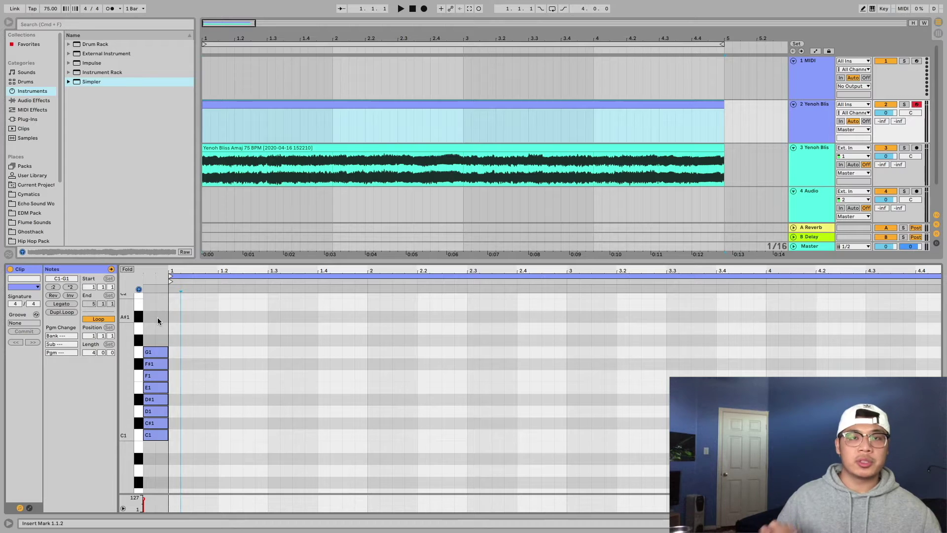
key(f)
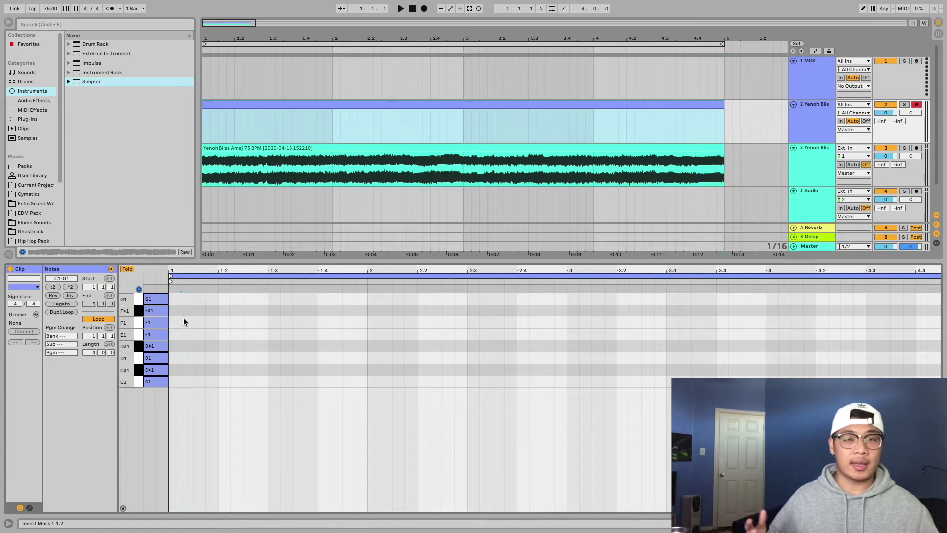
- Add five more manual slices in Simpler, each midway between the remaining transient slices, and return to the MIDI clip's notes
key(a+Right)
key(s+Right)
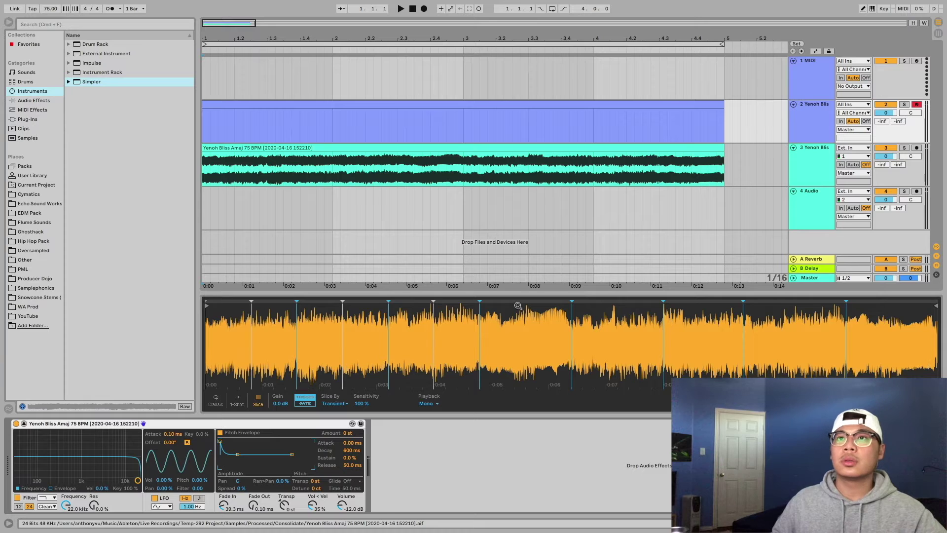
double_click(526, 303)
double_click(606, 303)
double_click(709, 303)
double_click(789, 304)
double_click(892, 304)
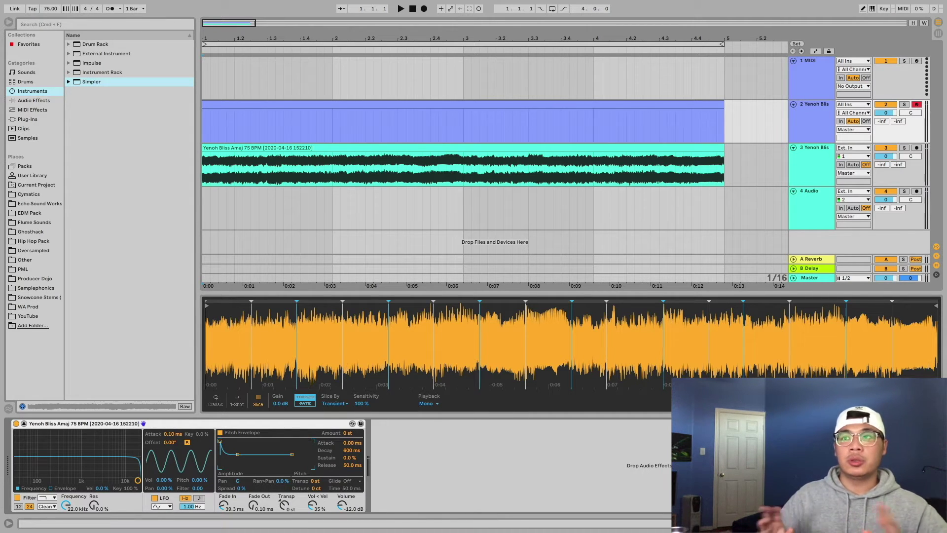
key(shift+Tab)
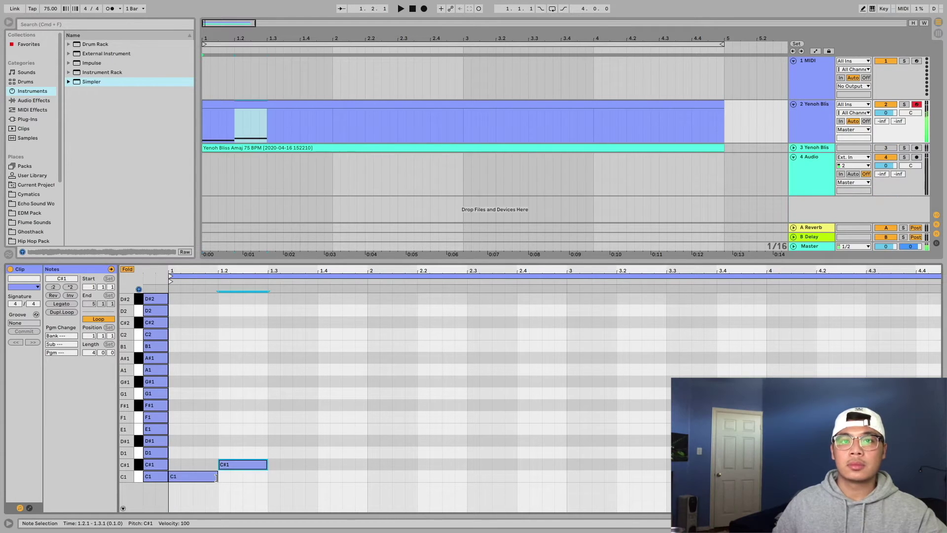
- Arrange slice notes C1, D1, F#1 and E1 on consecutive beats, repeat the pattern every bar and play the melody
click(241, 452)
key(space)
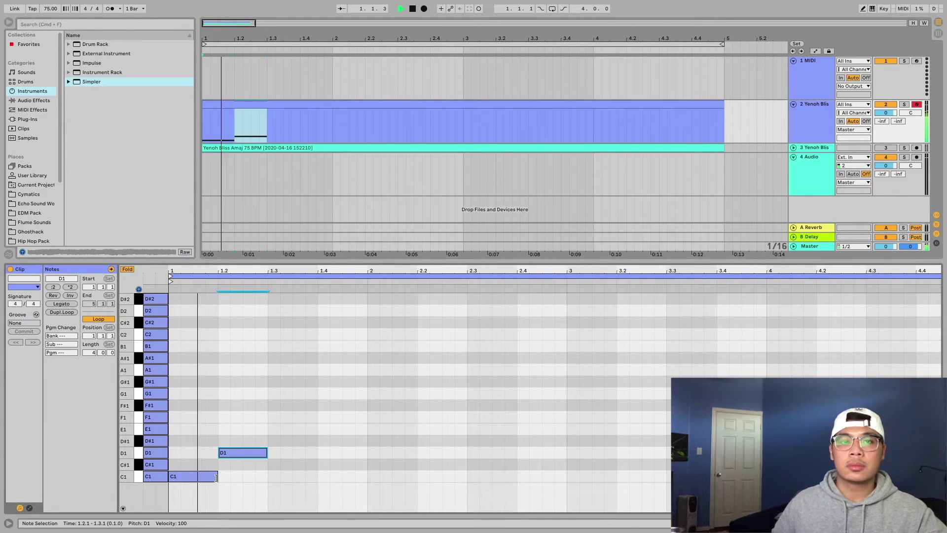
key(t)
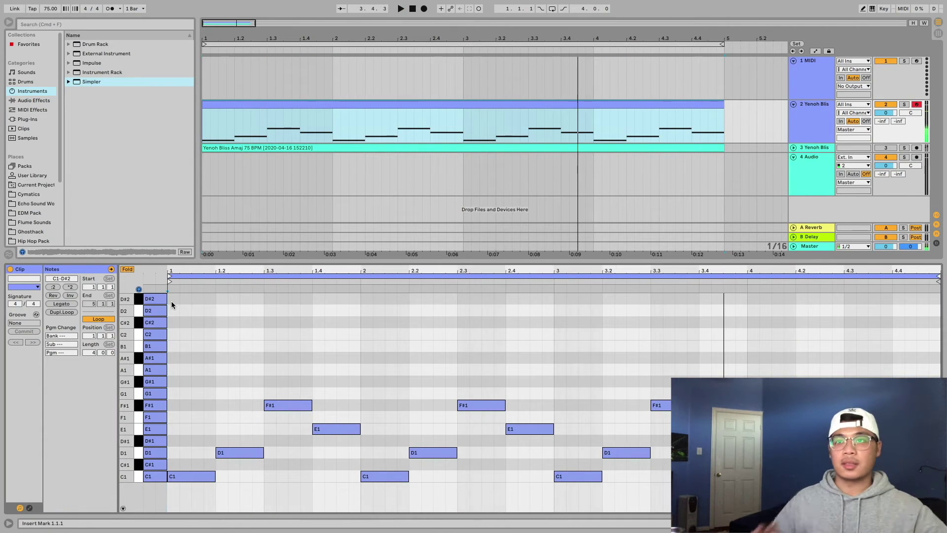
key(space)
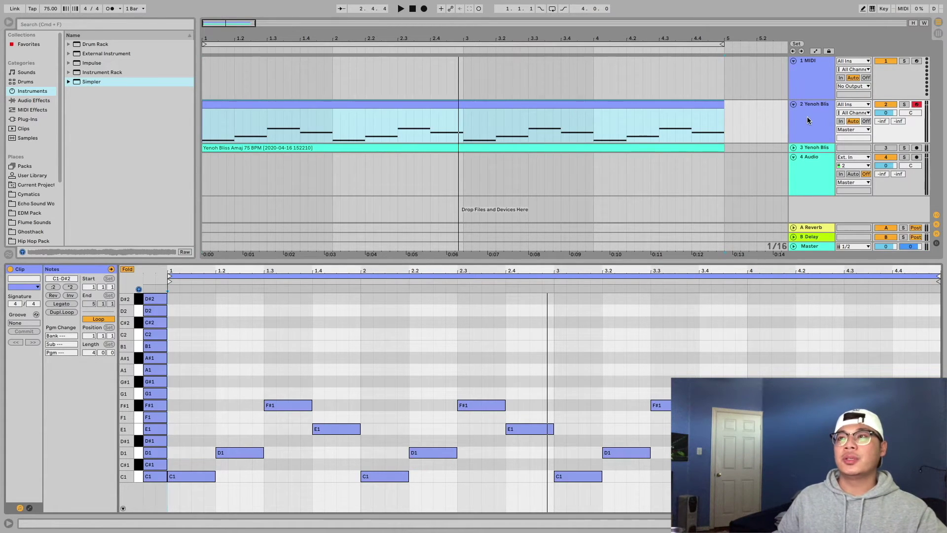
- Duplicate the sliced Simpler track as a folded backup and freeze and flatten the original to audio
key(super+d)
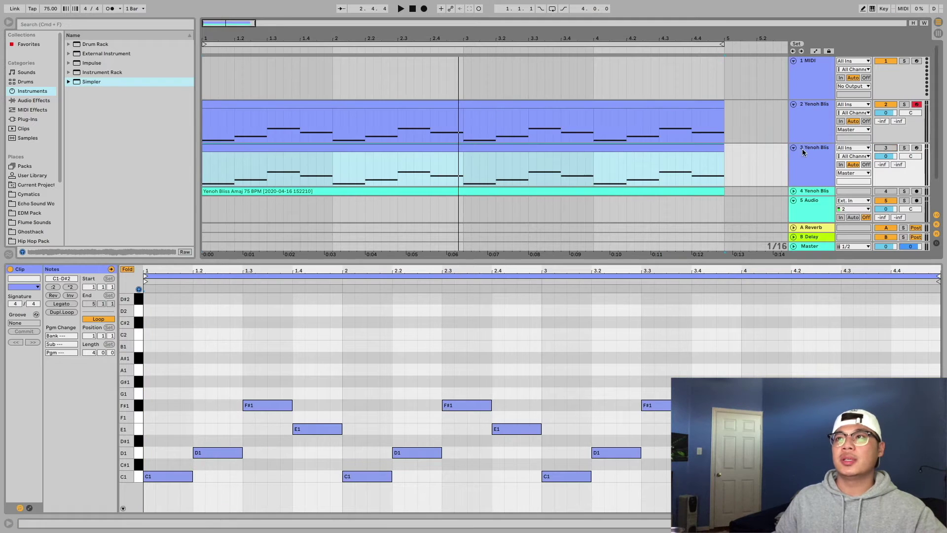
click(794, 148)
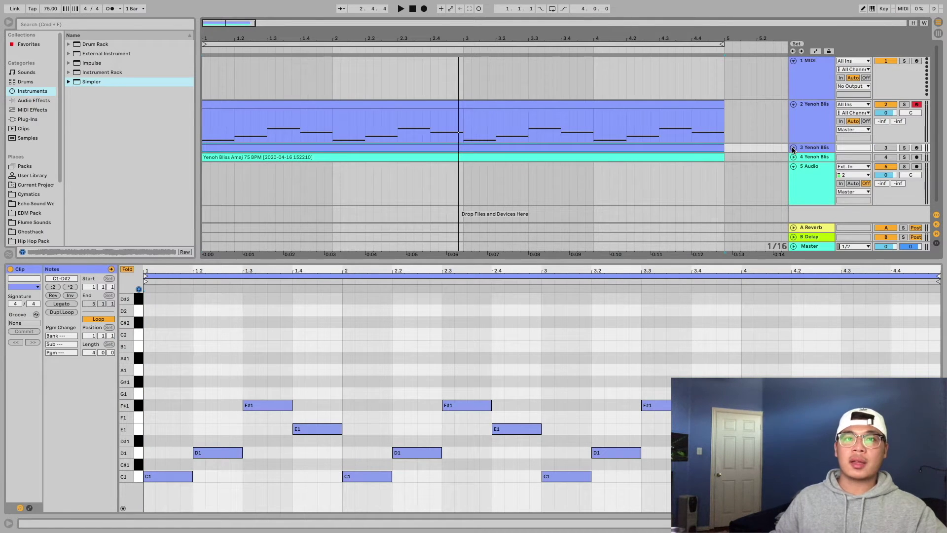
right_click(752, 127)
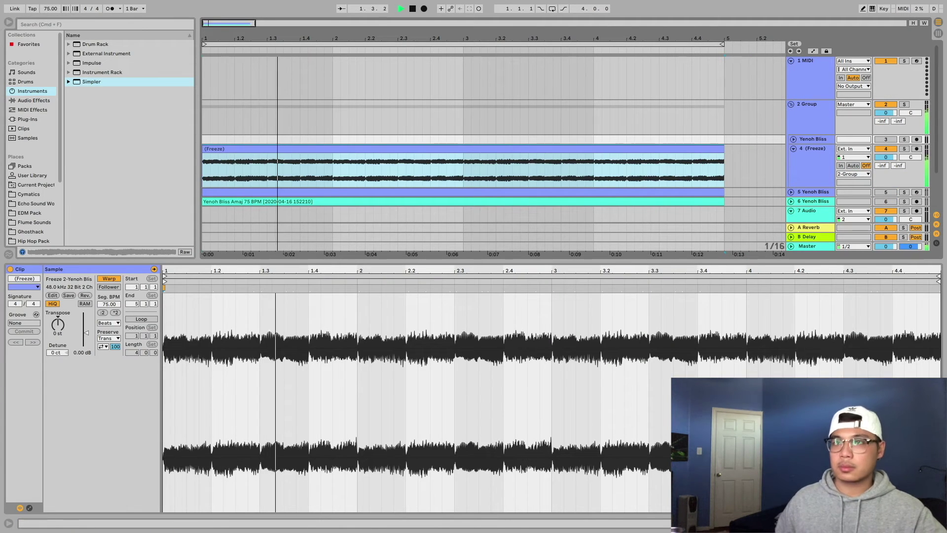
- Play the flattened (Freeze) clip, set its warp mode to Complex Pro and lower its formants
key(alt+super+l)
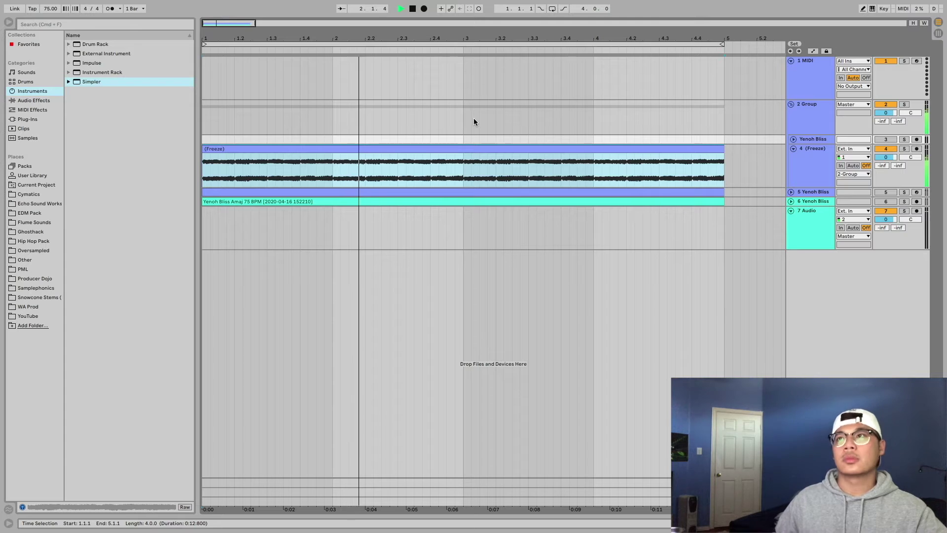
key(space)
click(473, 148)
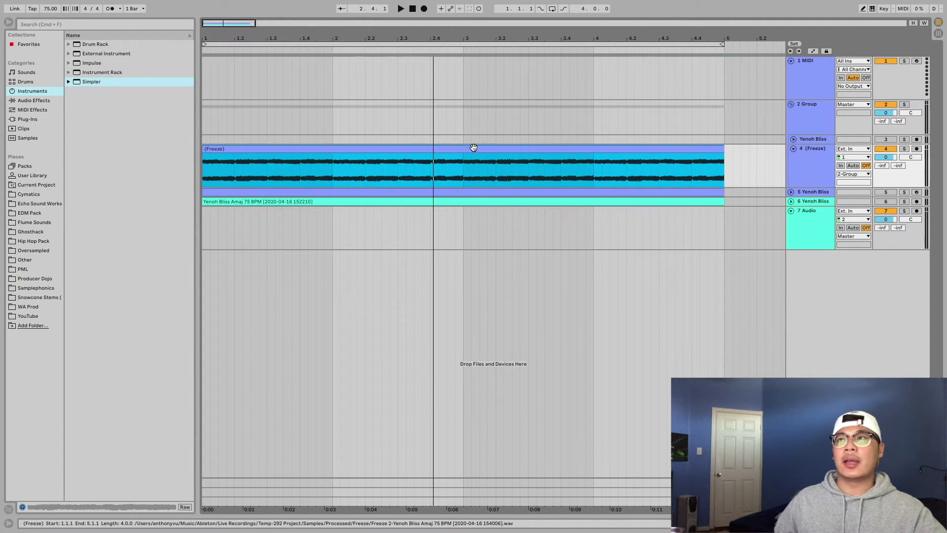
key(alt+super+l)
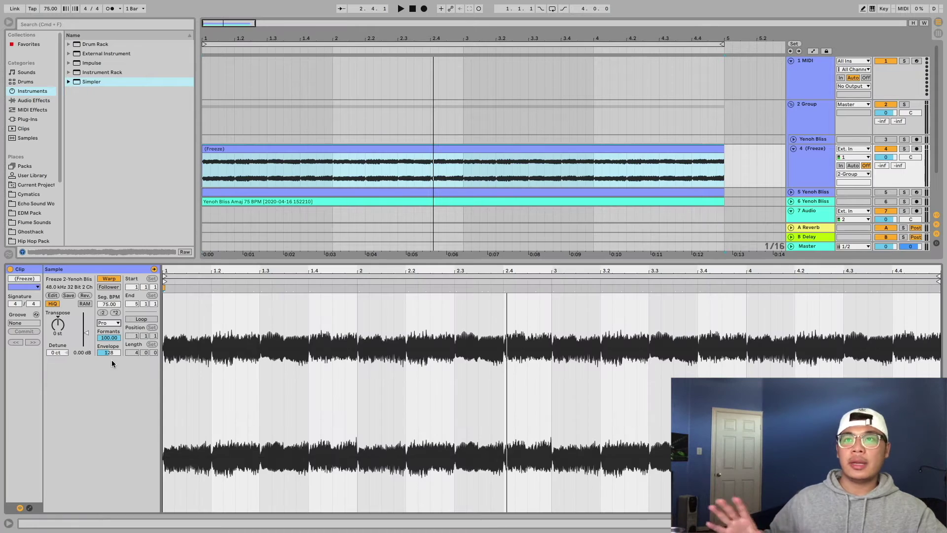
drag(109, 338, 109, 389)
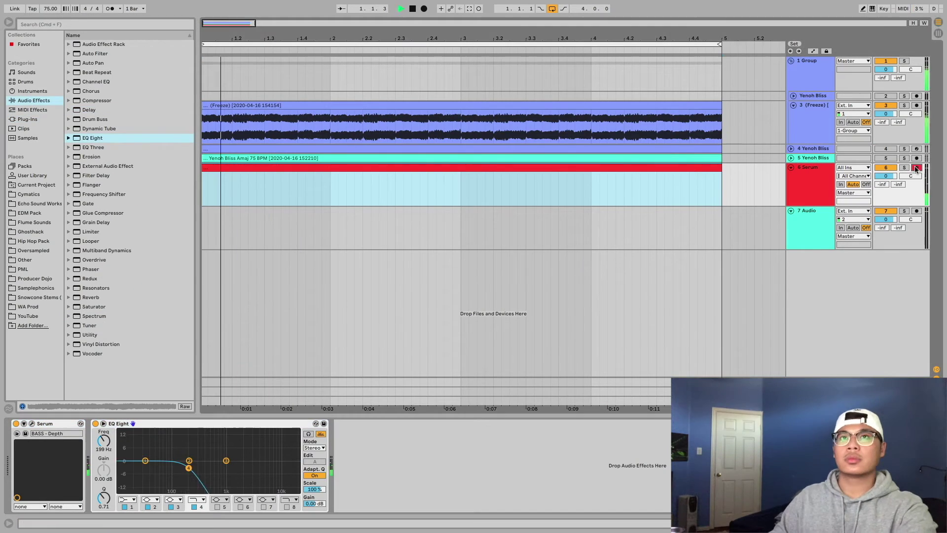
- Play the loop with the Serum bass and set EQ Eight's low-pass frequency to 8.80 kHz
key(space)
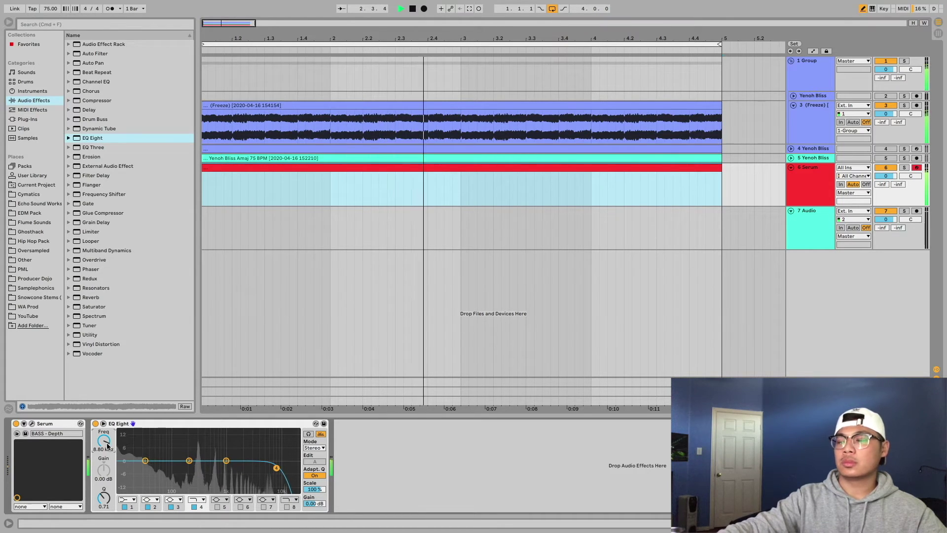
key(space)
click(273, 132)
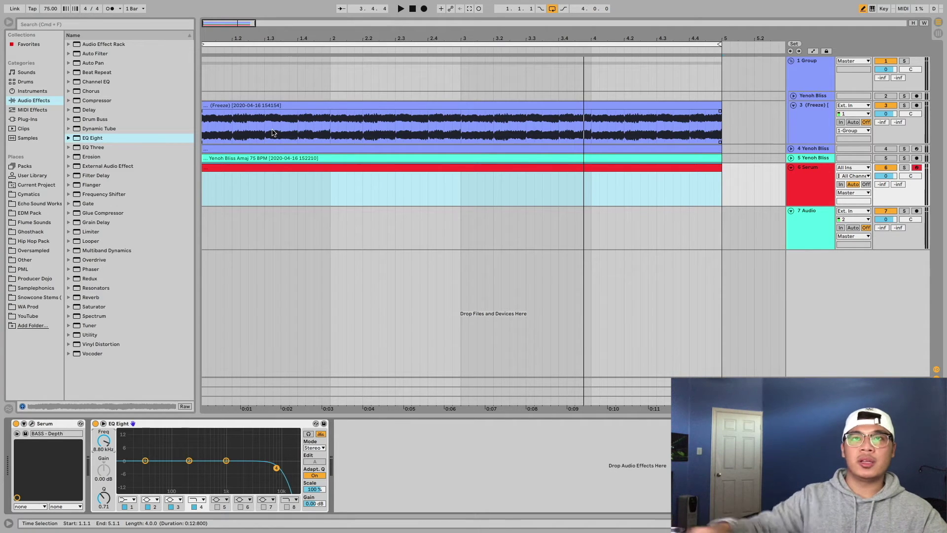
- Group the Serum bass track, play its line over the chopped melody and put the audio track below in its own group
click(290, 170)
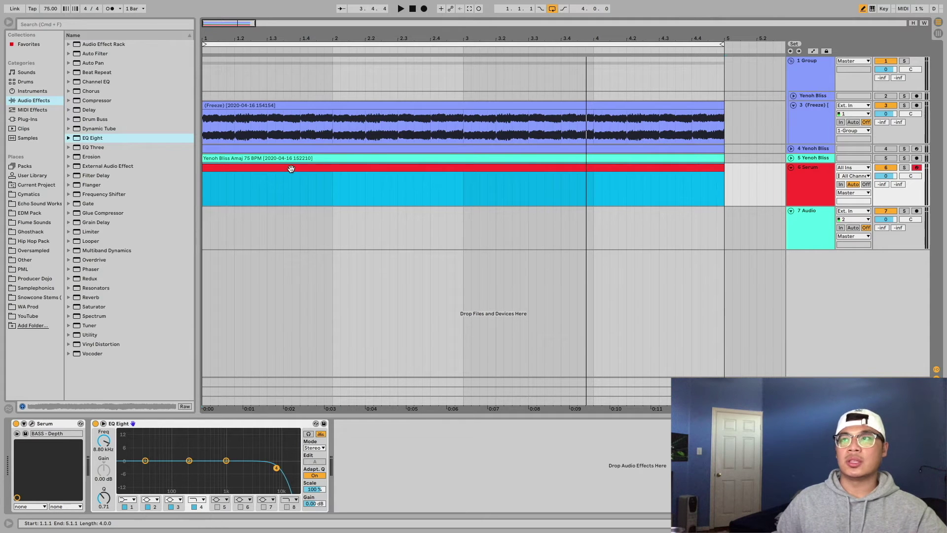
key(super+g)
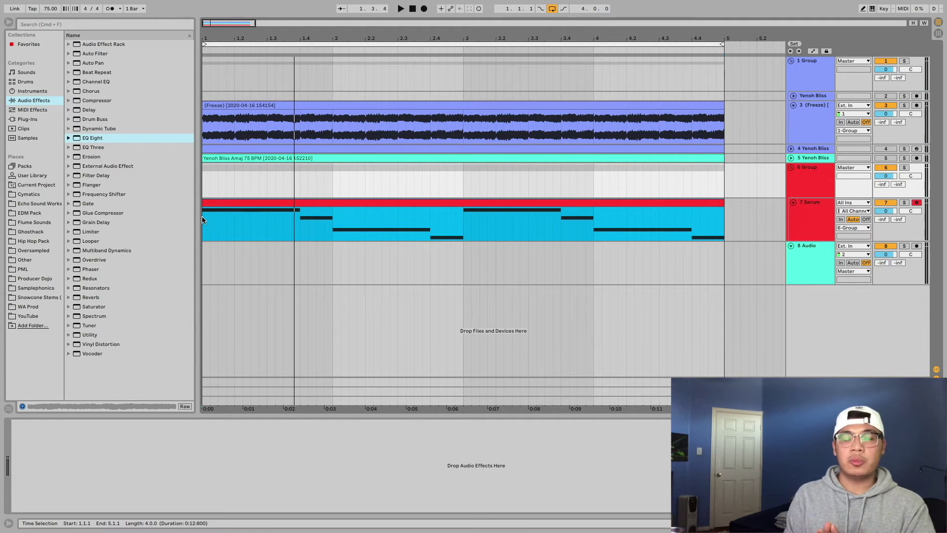
key(space)
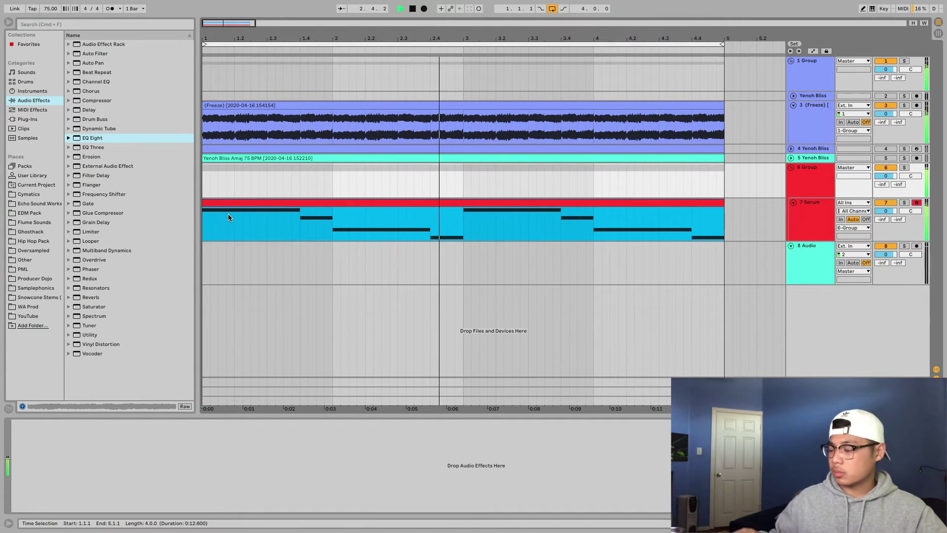
click(823, 253)
key(super+g)
- Play the drum loop and move the first bar's third snare hit to 1.3.2
key(space)
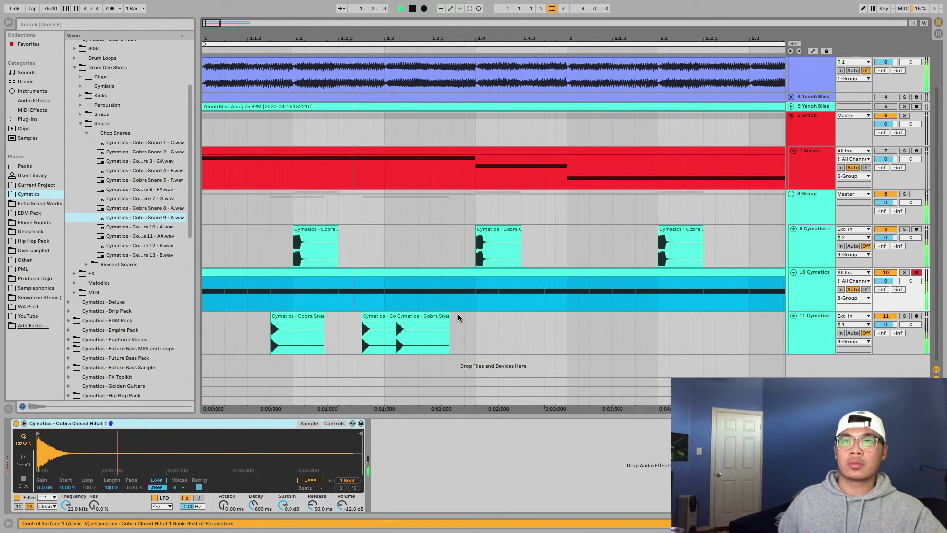
drag(434, 317, 445, 317)
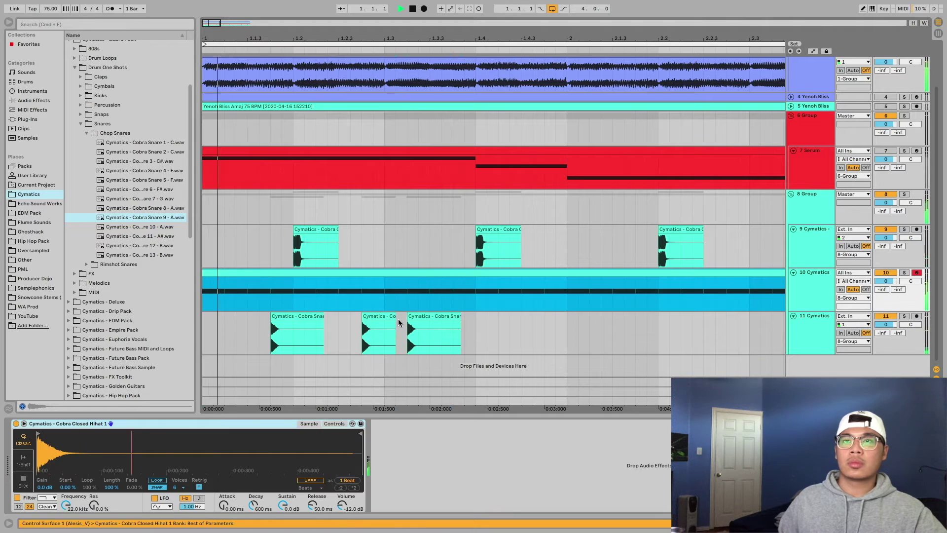
click(390, 333)
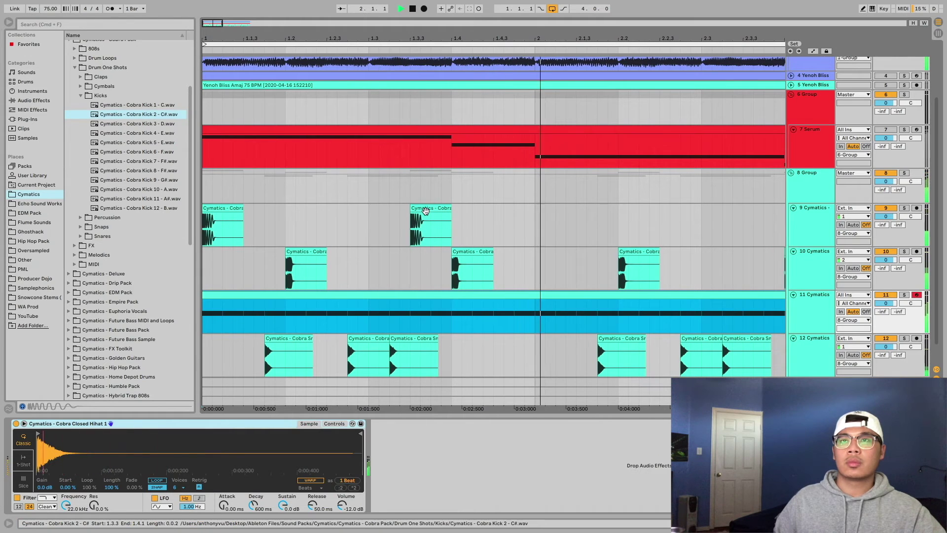
- Copy the Cobra Kick 2 hits to positions 1.3.4 and 1.2.3 on the kick track and play the loop
key(space)
drag(425, 210, 448, 211)
drag(217, 217, 332, 211)
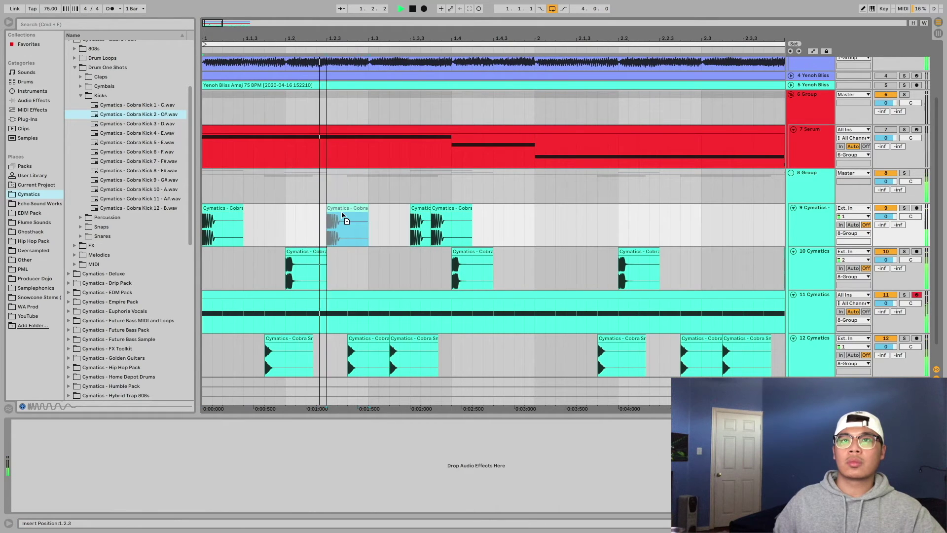
click(240, 212)
key(space)
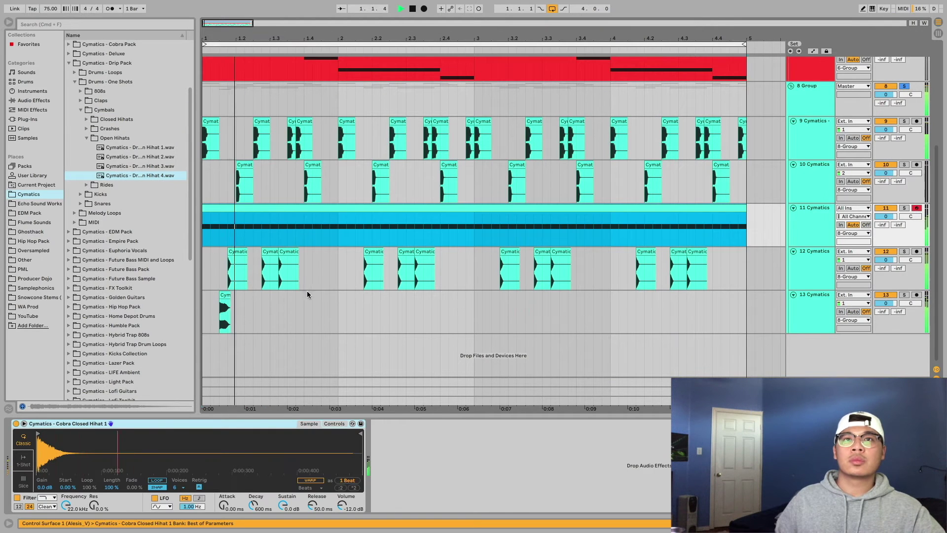
- Duplicate the open hi-hat track's first bar into bar 2 and play back the soloed drum group
drag(333, 306, 203, 304)
key(super+d)
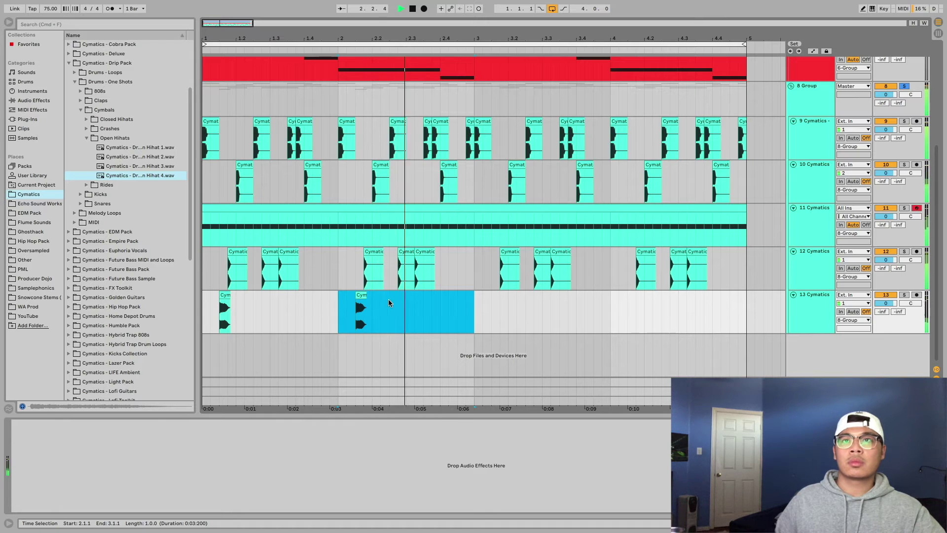
click(354, 294)
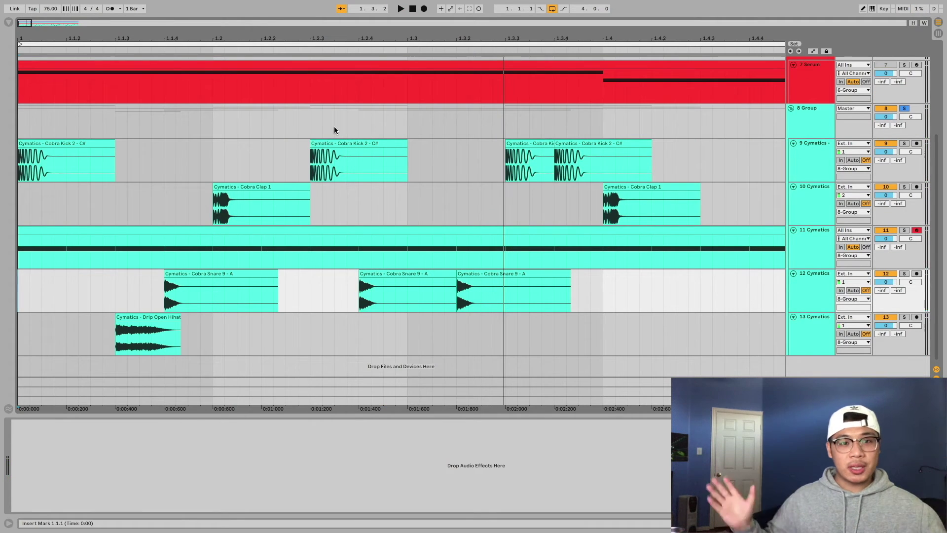
key(space)
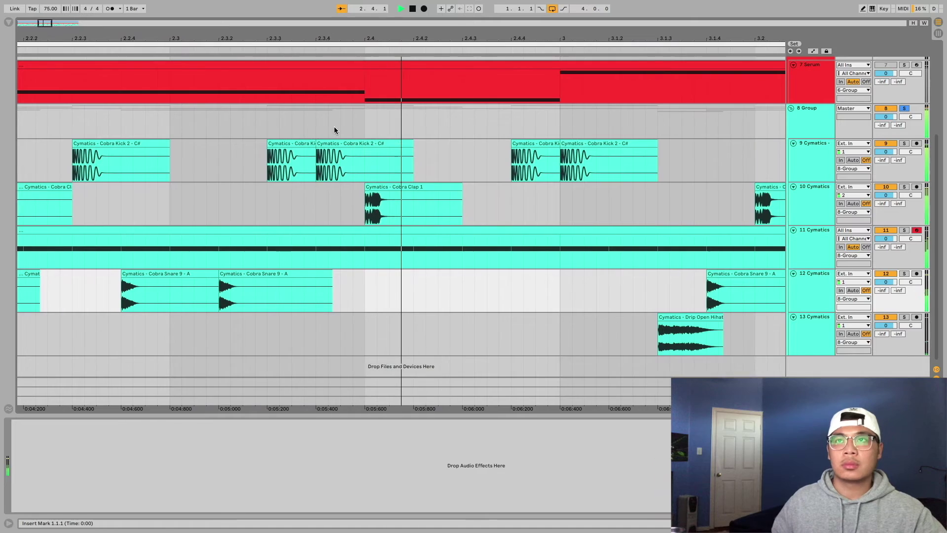
key(space)
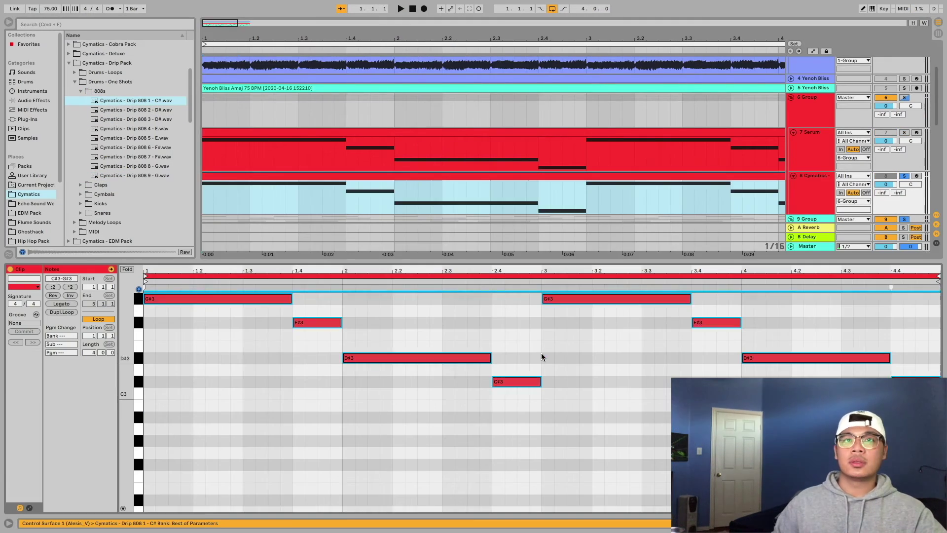
- Split the 808's G#3 and D#3 notes to follow the kick rhythm and duplicate the two-bar phrase into bars 3 and 4
click(241, 299)
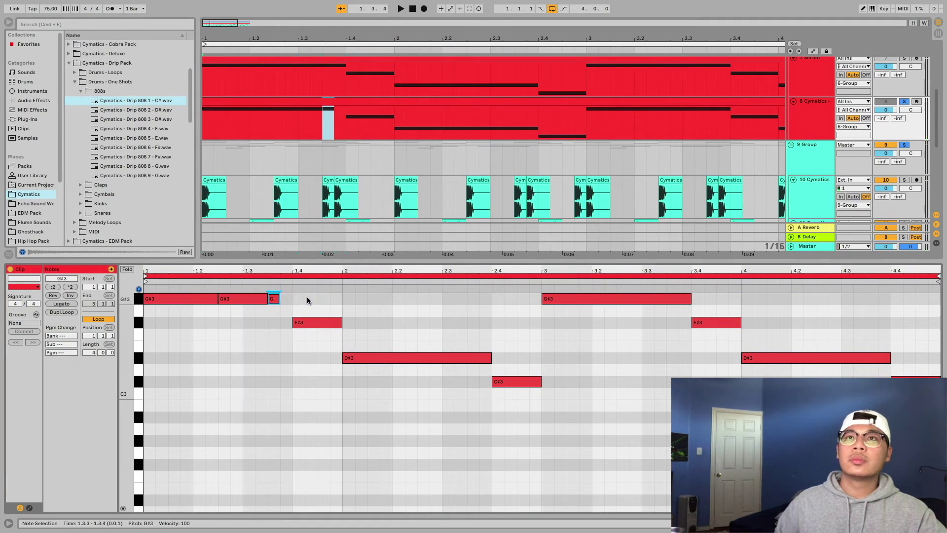
click(444, 357)
key(super+d)
key(super+d)
key(space)
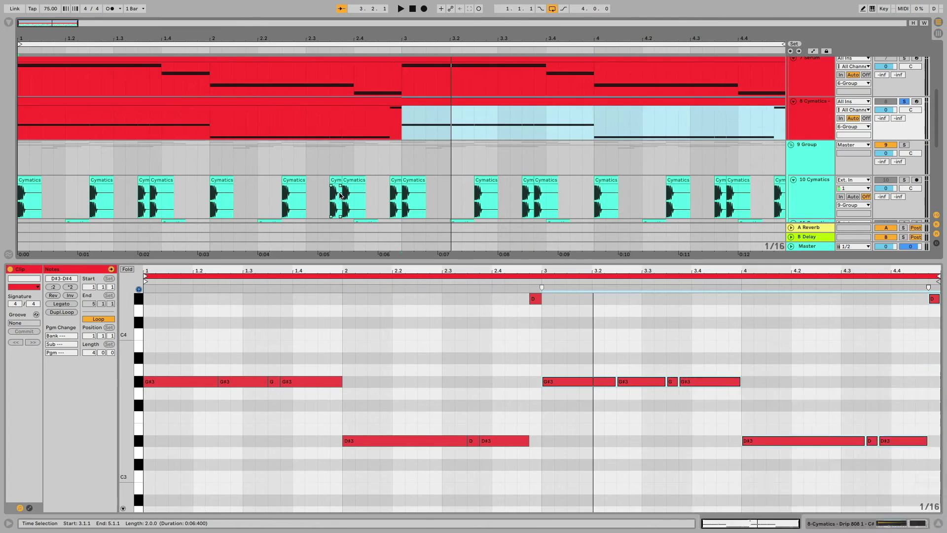
- Play back the 808 line with the kick track and together with the whole drum group
key(space)
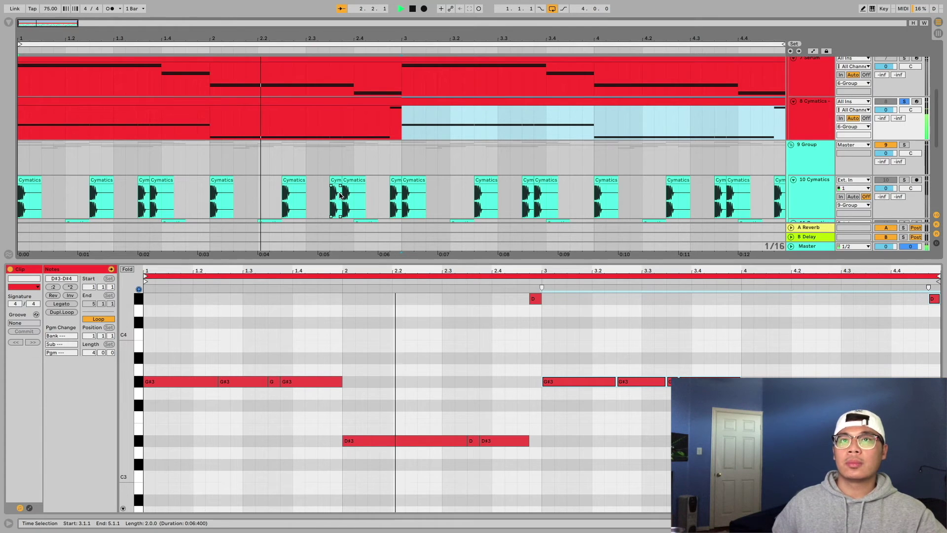
key(space)
click(797, 199)
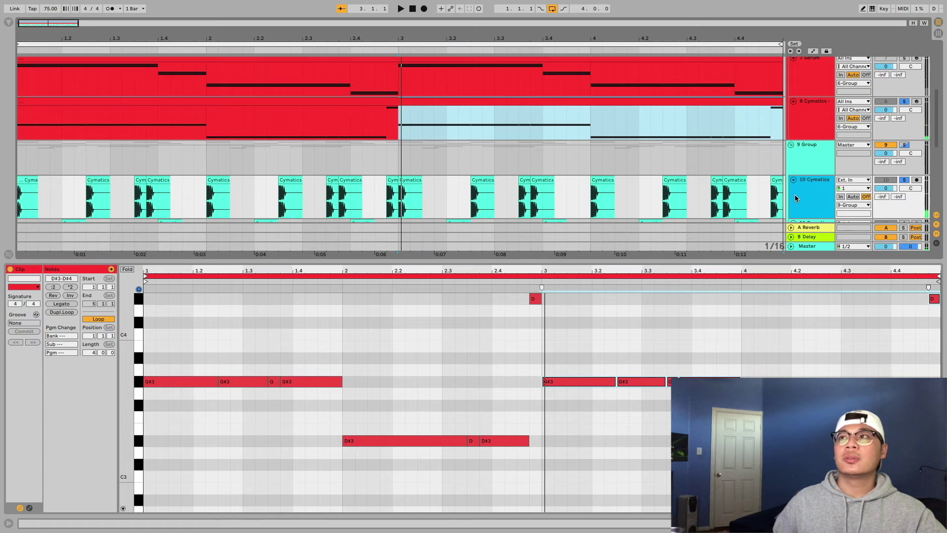
key(space)
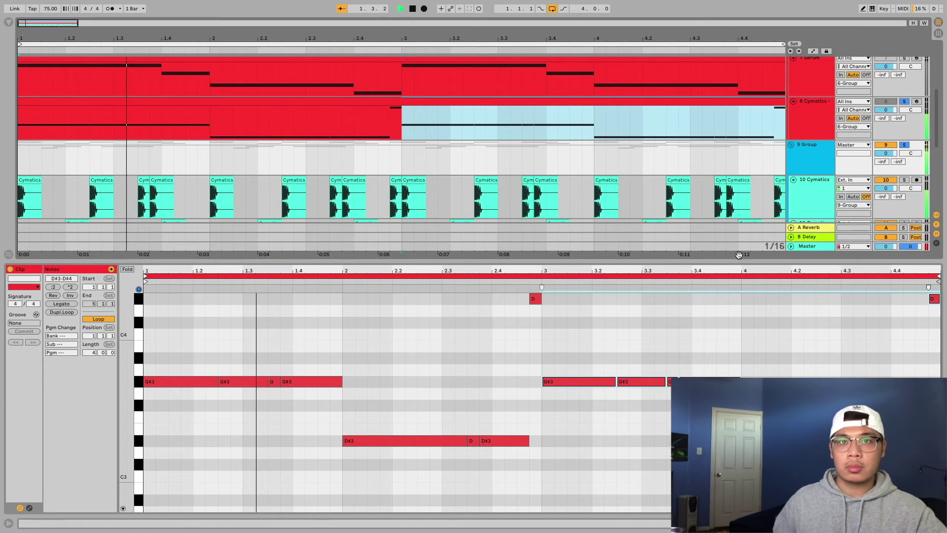